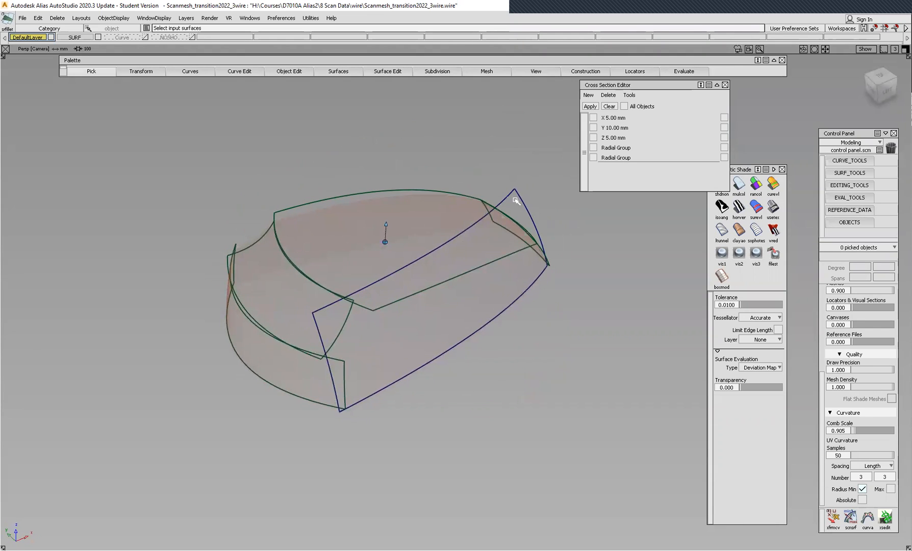
Step: Select all the surfaces, inspect their overlaps with the scan mesh in random colour shading, and turn the shading off
left_click_drag(458, 248, 426, 243, "alt+shift")
left_click_drag(599, 338, 545, 354, "ctrl+shift")
left_click_drag(129, 174, 579, 482)
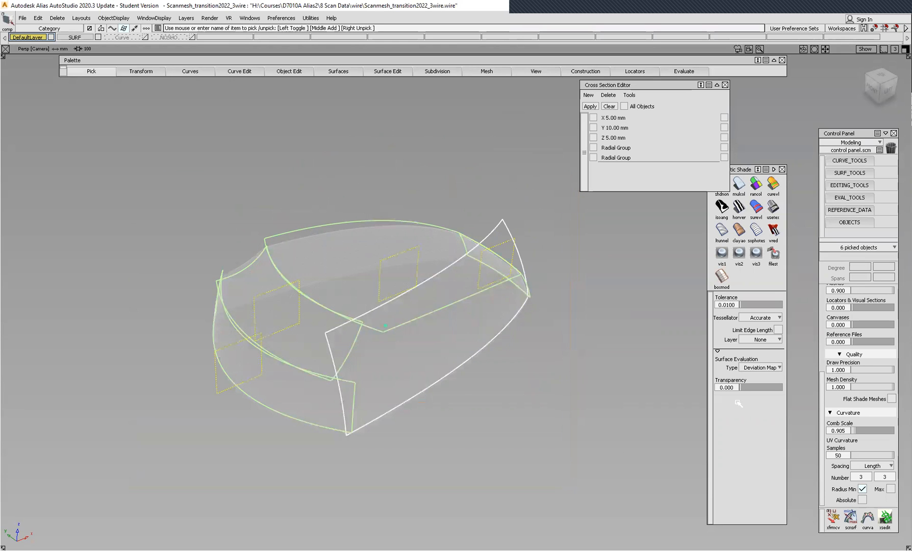
left_click(756, 185)
left_click_drag(341, 289, 334, 363, "alt+shift")
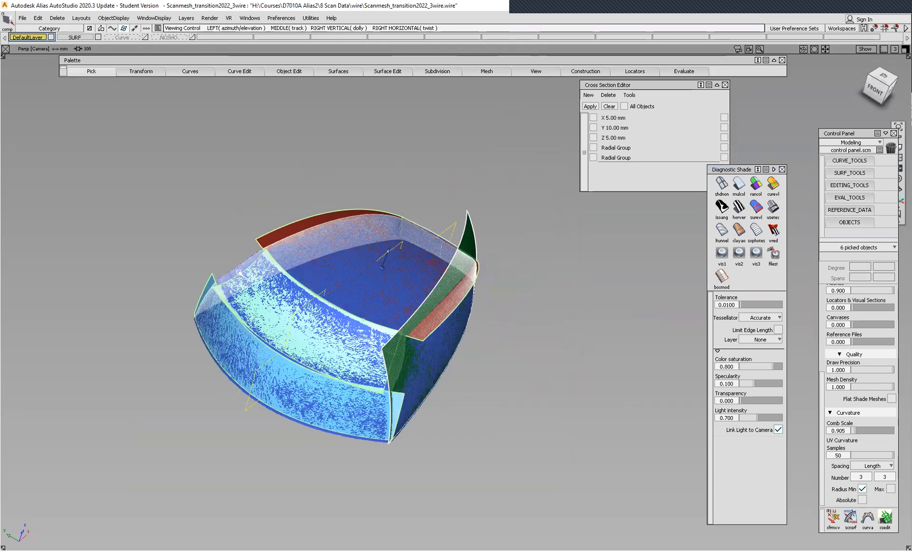
left_click_drag(363, 276, 536, 273, "alt+shift")
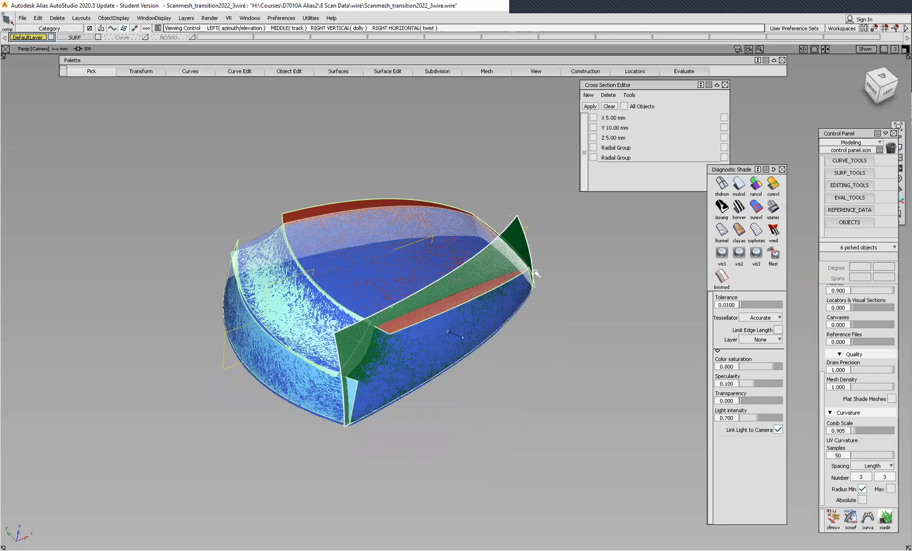
left_click(722, 186)
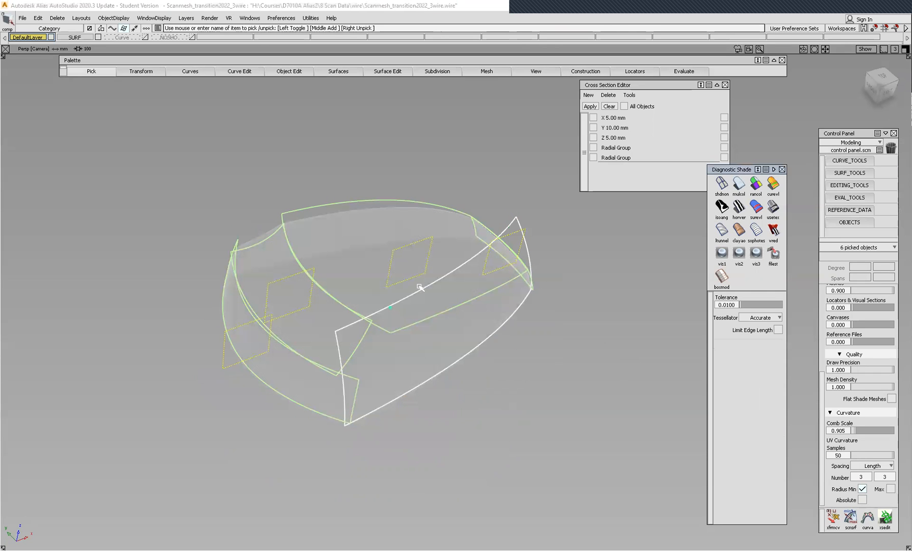
Step: Pick the scan mesh, examine its edge transitions from several sides in curvature evaluation shading, and turn the shading off
left_click_drag(585, 301, 582, 324, "ctrl+shift")
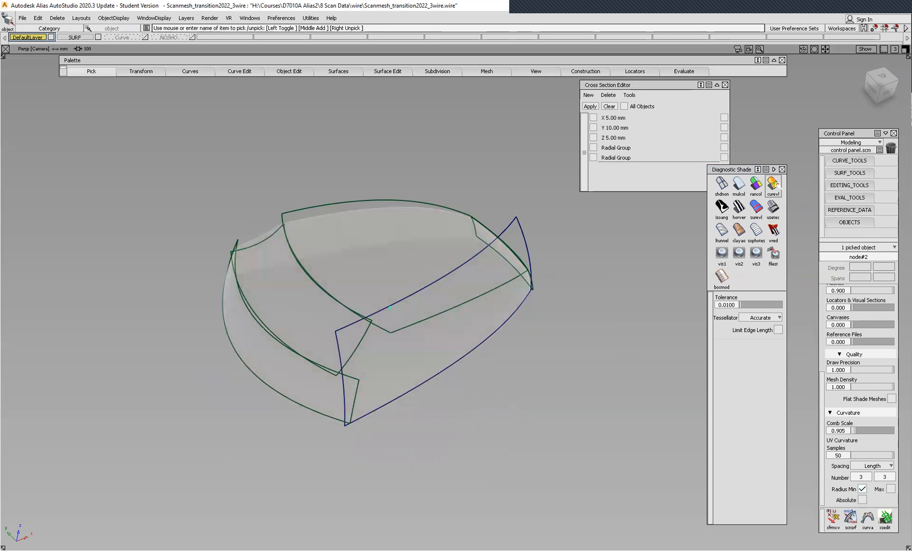
left_click(775, 184)
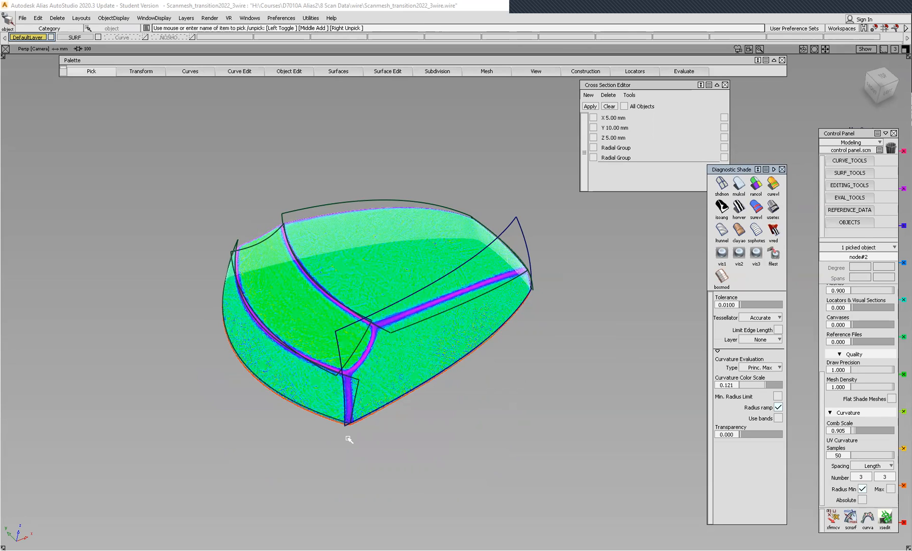
key("alt+shift")
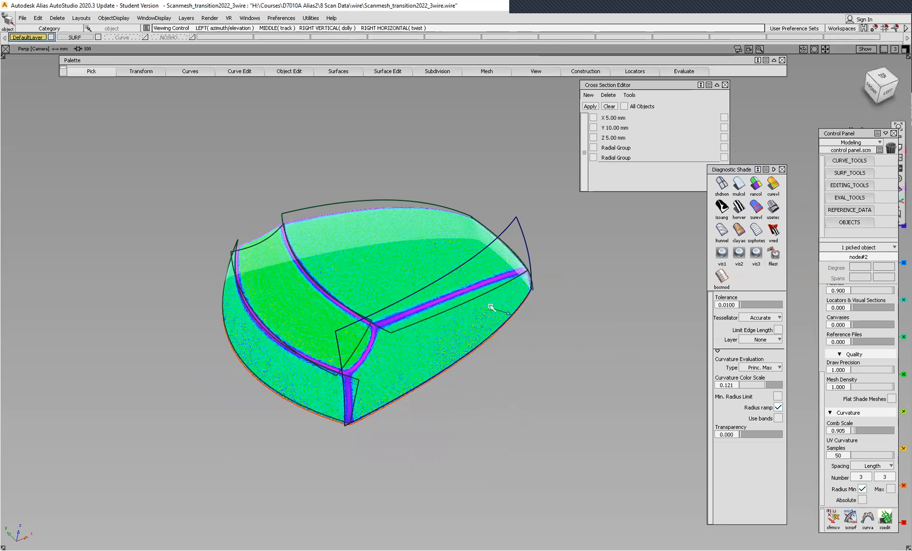
left_click_drag(528, 283, 438, 319, "alt+shift")
middle_click_drag(467, 291, 326, 311, "alt+shift")
right_click_drag(422, 304, 446, 314, "alt+shift")
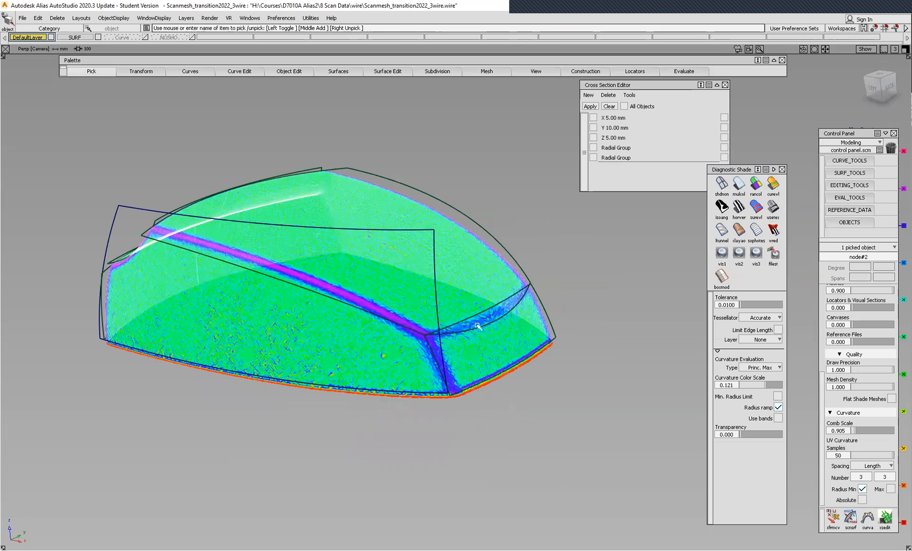
left_click_drag(466, 312, 615, 352, "alt+shift")
left_click_drag(537, 304, 382, 311, "alt+shift")
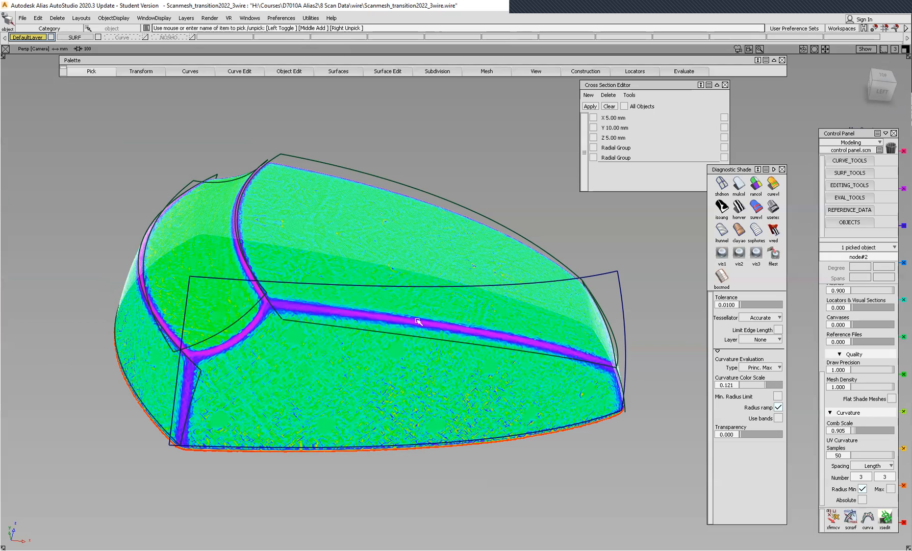
left_click_drag(615, 385, 606, 369, "alt+shift")
left_click_drag(442, 405, 360, 353, "alt+shift")
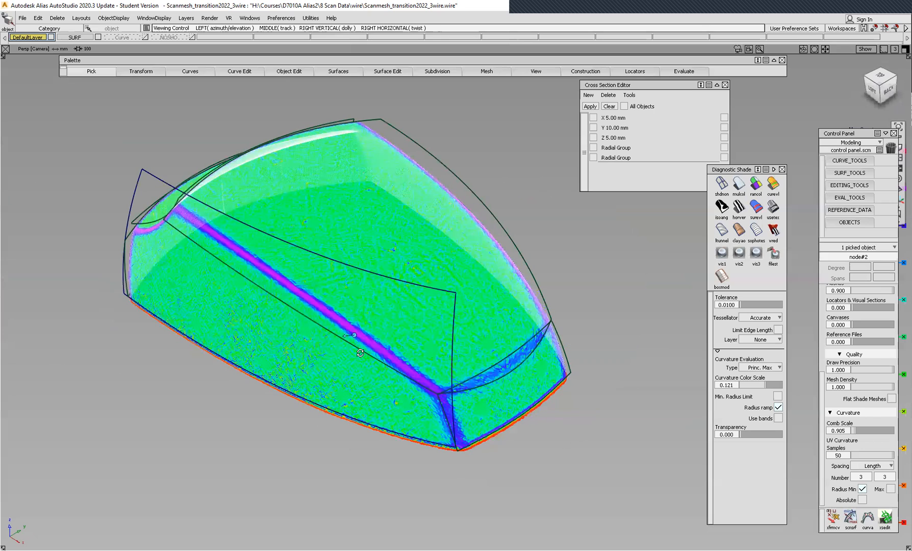
middle_click_drag(354, 295, 416, 325, "alt+shift")
left_click_drag(391, 307, 412, 322, "alt+shift")
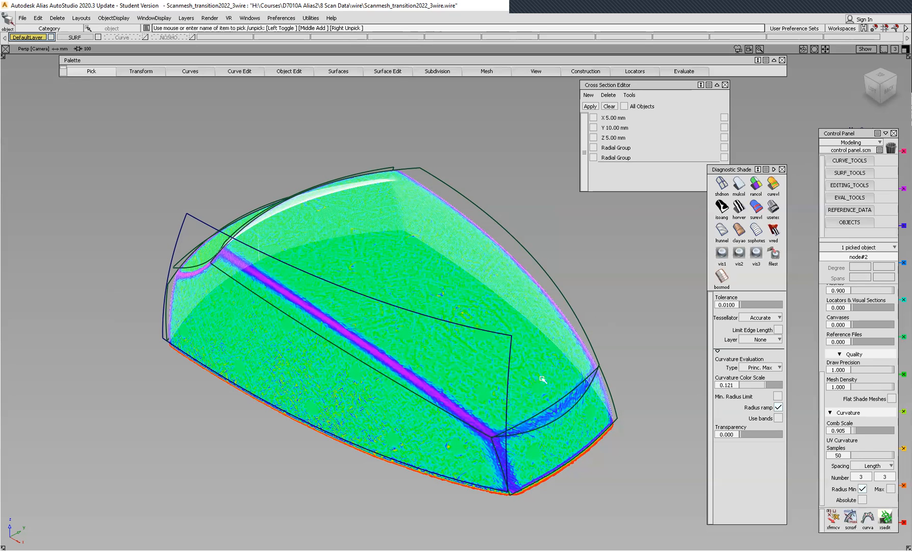
left_click_drag(472, 301, 632, 235, "alt+shift")
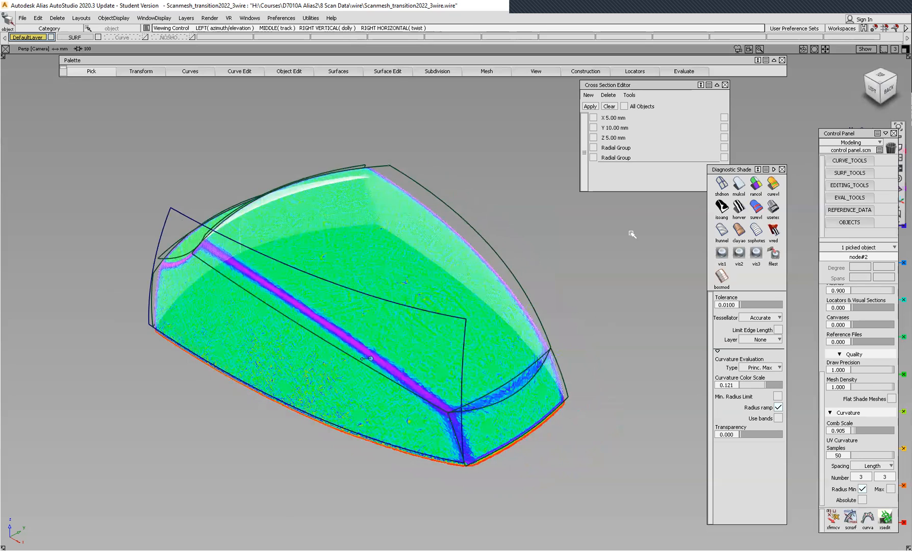
left_click(722, 182)
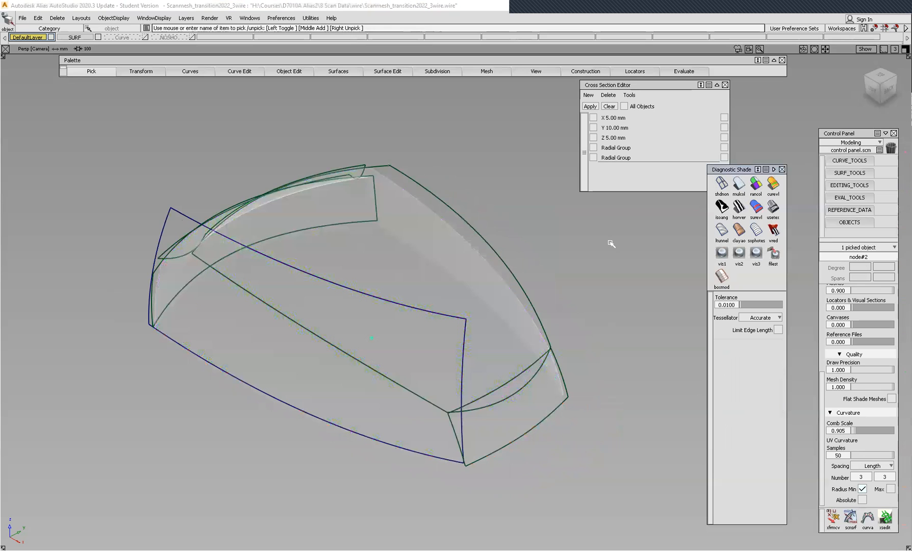
Step: Clear the selection and display the grid in the perspective view
left_click(642, 226)
left_click(867, 50)
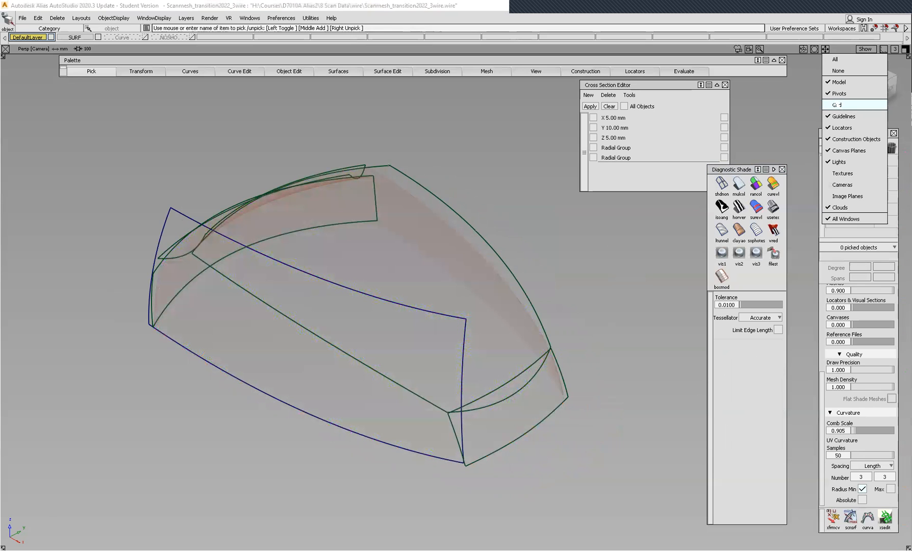
left_click(837, 105)
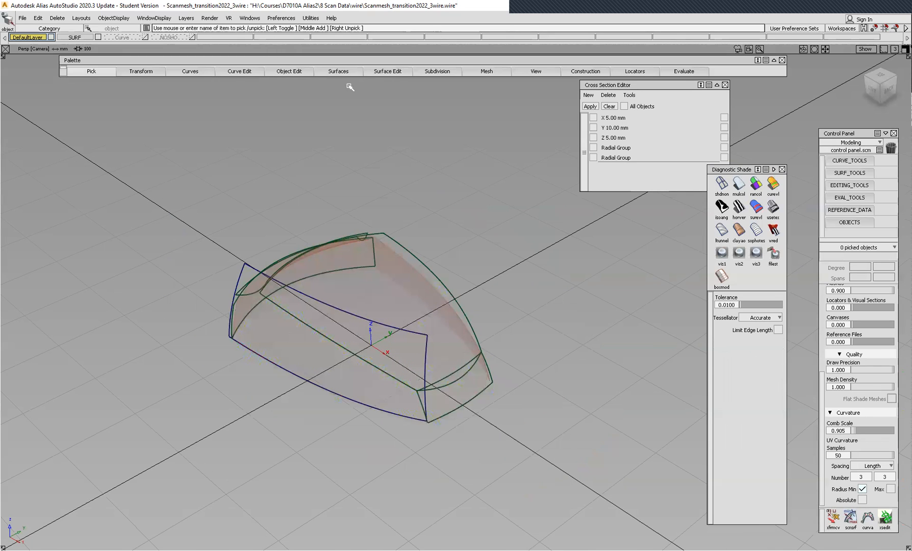
Step: Create a primitive plane at position 0 0 0
left_click(339, 71)
mouse_move(337, 82)
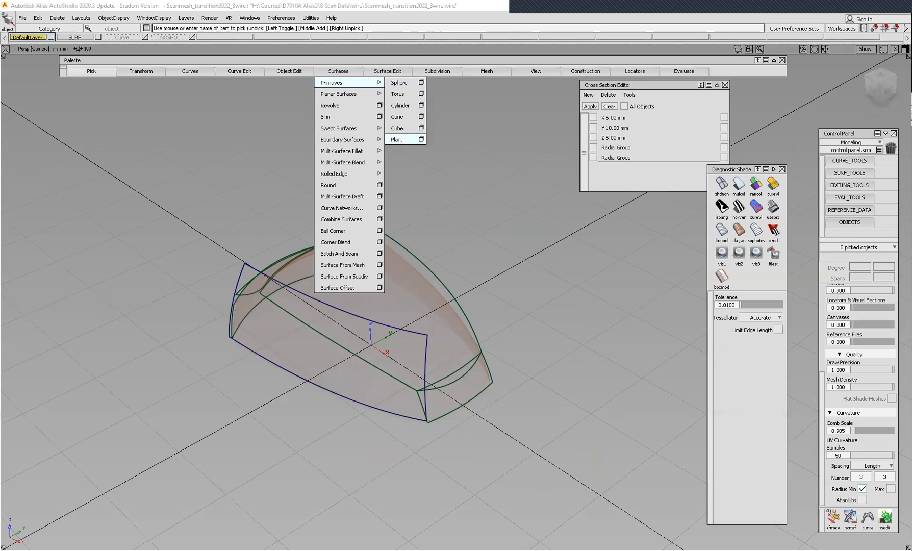
left_click(398, 139)
type("0 0 0")
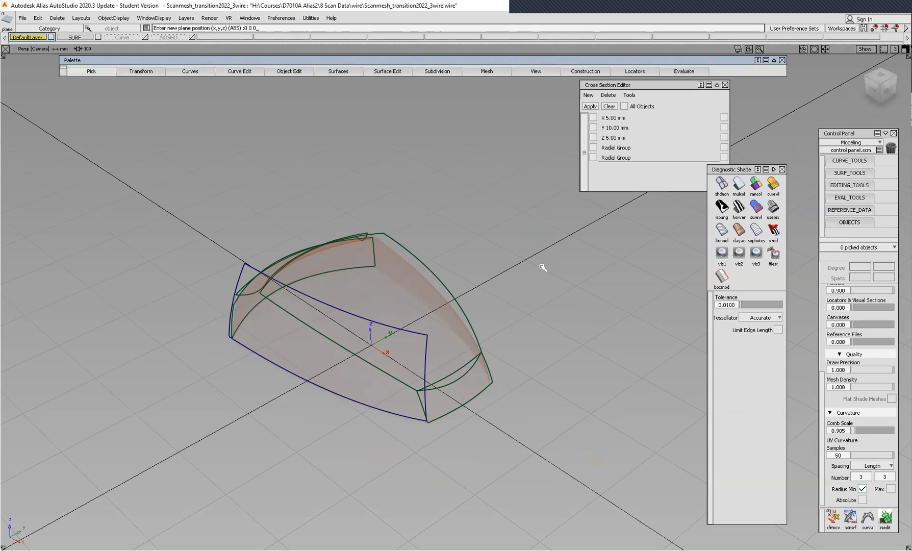
key("Return")
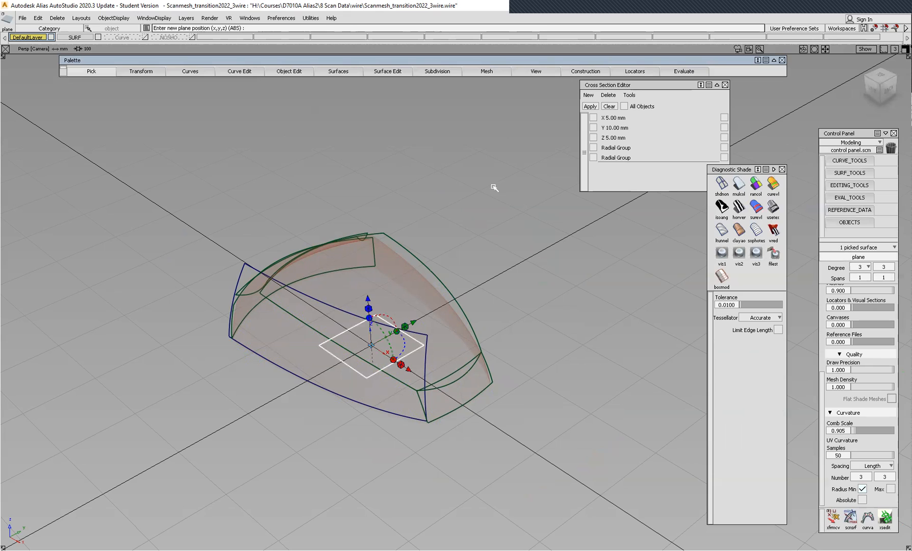
Step: Rotate the plane by 90 0 0 and scale it up until it extends well beyond the model
left_click_drag(491, 183, 494, 205, "ctrl+shift")
type("90 0 0")
key("Return")
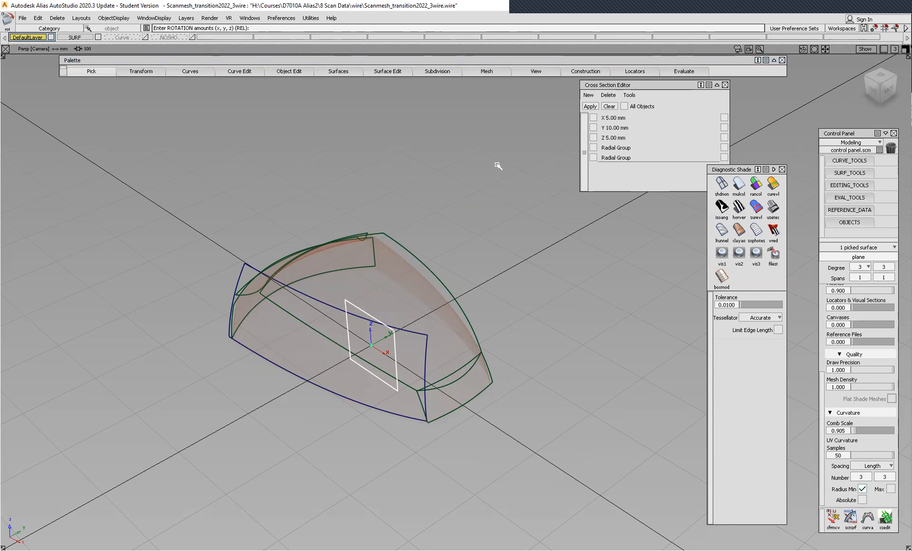
left_click_drag(497, 164, 530, 164, "ctrl+shift")
left_click_drag(387, 271, 417, 253)
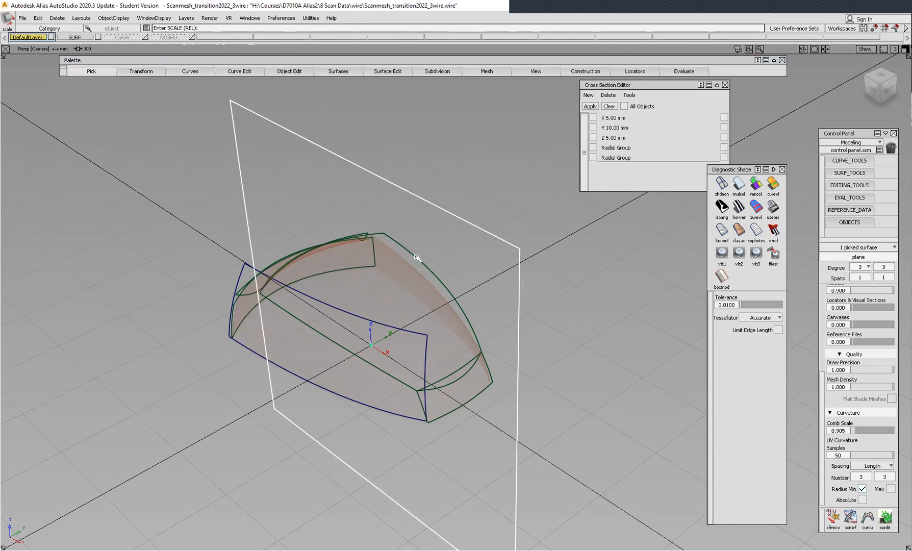
Step: Intersect the surfaces crossing the centreline with the vertical plane to create curves on surface
left_click_drag(455, 288, 516, 147, "alt+shift")
middle_click_drag(515, 145, 518, 221, "ctrl+shift")
left_click_drag(503, 196, 486, 346, "alt+shift")
left_click_drag(527, 410, 491, 422, "alt+shift")
mouse_move(419, 452)
left_mouse_down("alt+shift")
mouse_move(433, 452)
mouse_move(424, 452)
left_mouse_up("alt+shift")
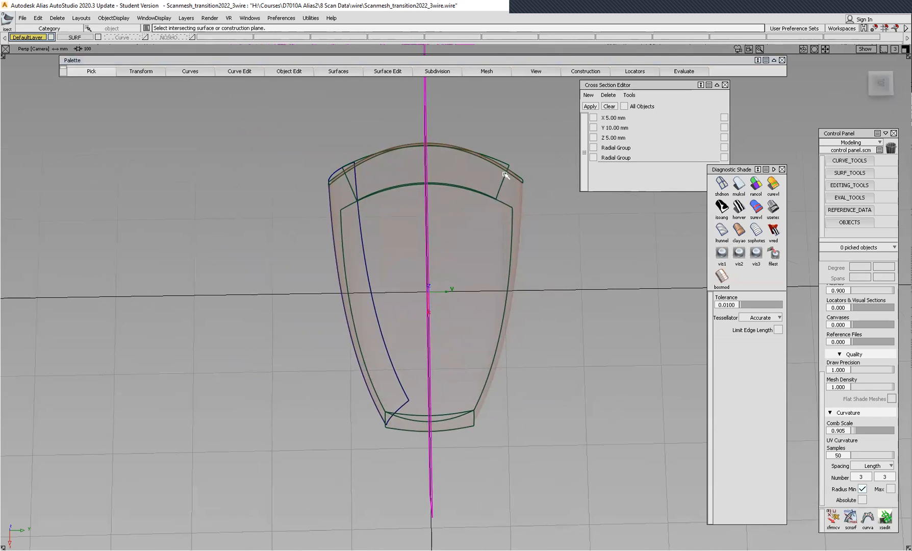
left_click_drag(449, 107, 539, 474)
left_click_drag(549, 429, 503, 255, "alt+shift")
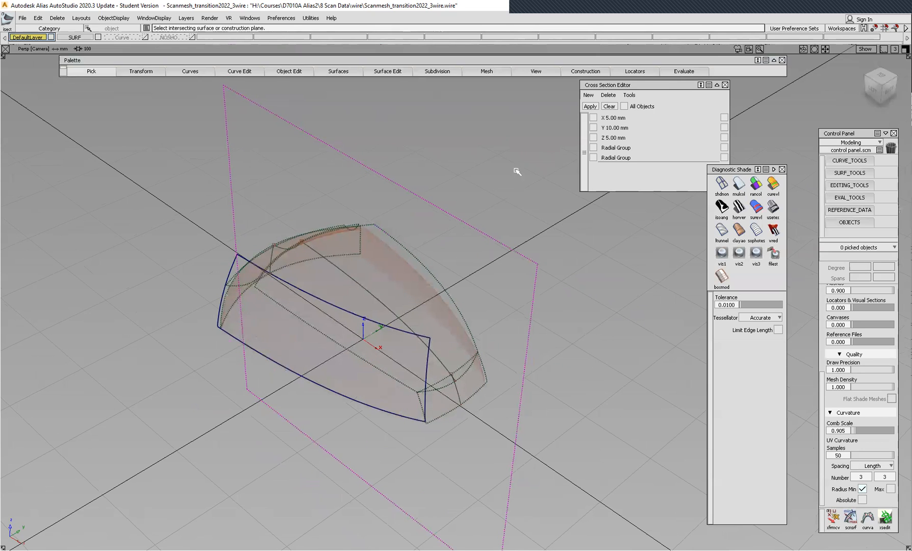
Step: Trim the surfaces at the centre plane, keeping only the half that includes the blue side surface
left_click_drag(450, 206, 466, 123, "alt+shift")
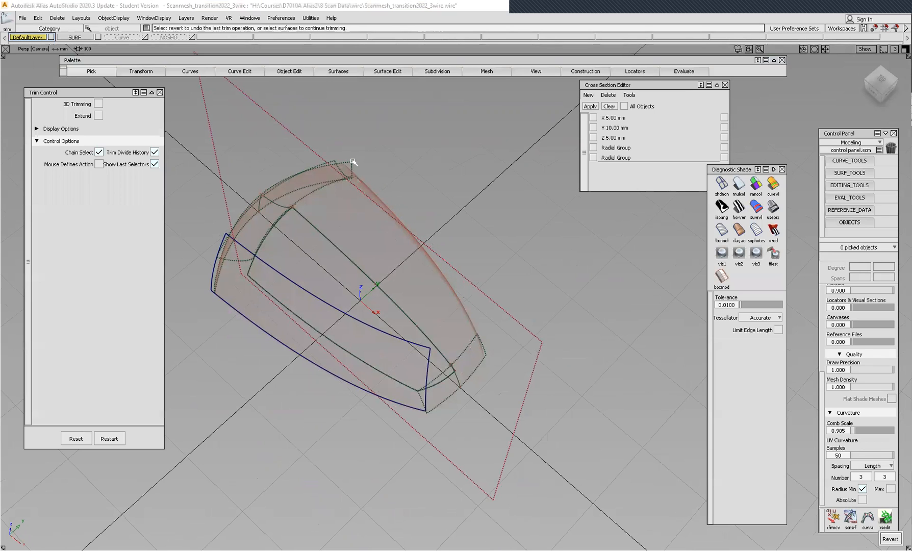
left_click(294, 208)
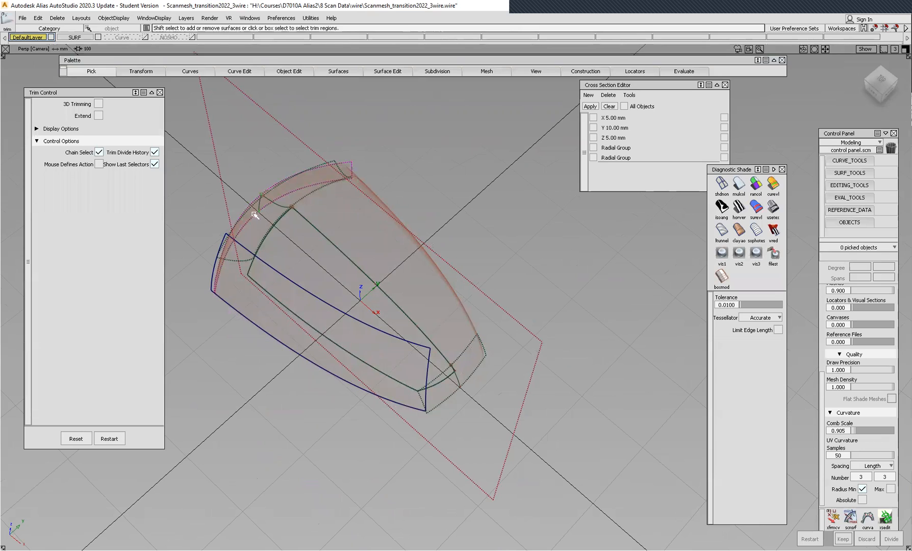
key("space")
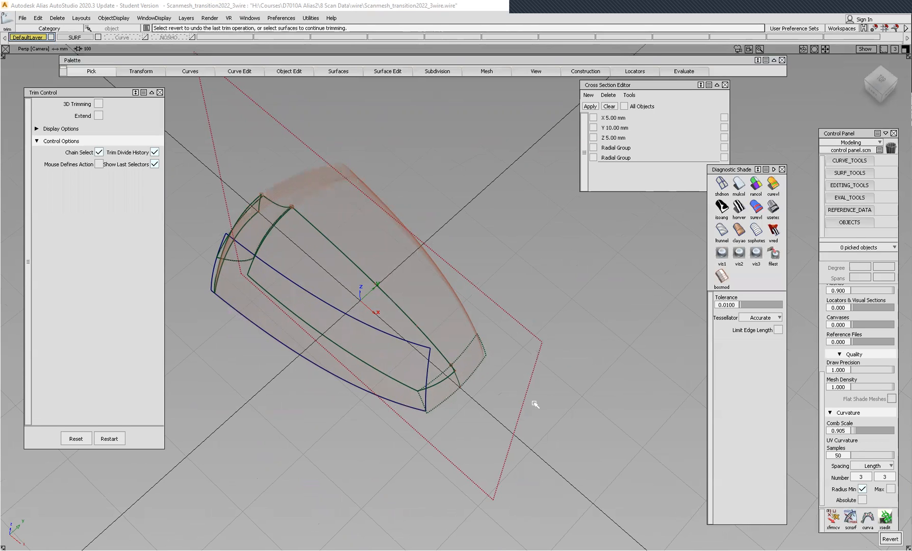
Step: Select all curves on surface across the model and delete them
left_click_drag(551, 352, 365, 206, "alt+shift")
left_click_drag(469, 144, 494, 153, "ctrl+shift")
left_click_drag(174, 167, 564, 503)
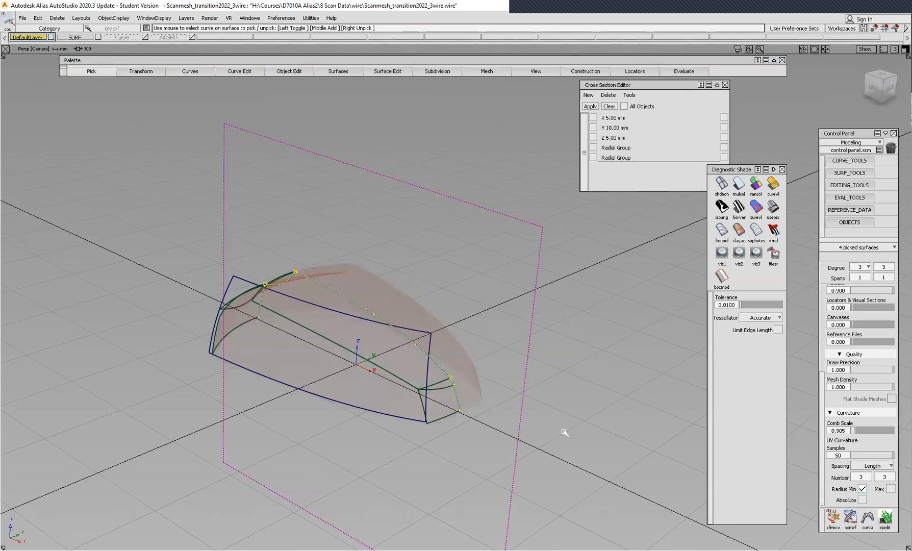
key("Delete")
key("Return")
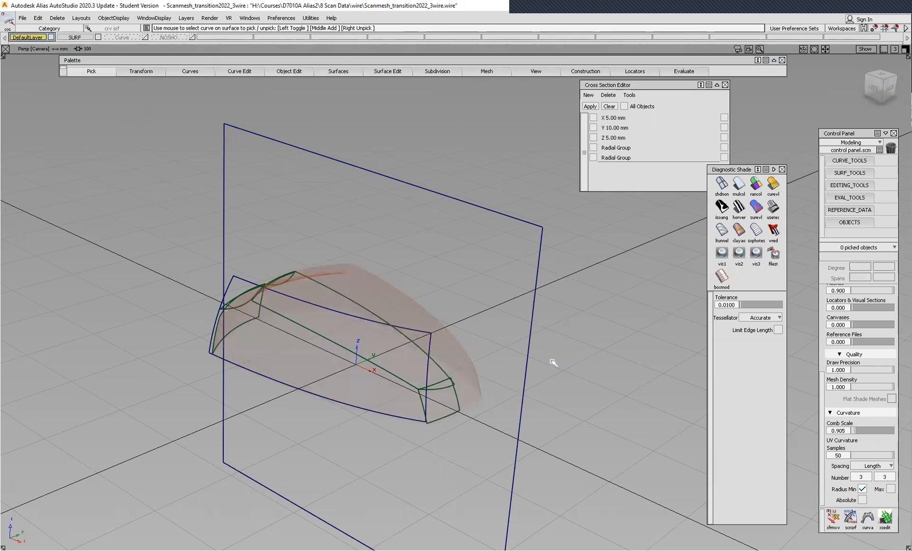
Step: Intersect the scan mesh with the vertical centre plane using Mesh Intersect
left_click_drag(435, 396, 456, 187, "alt+shift")
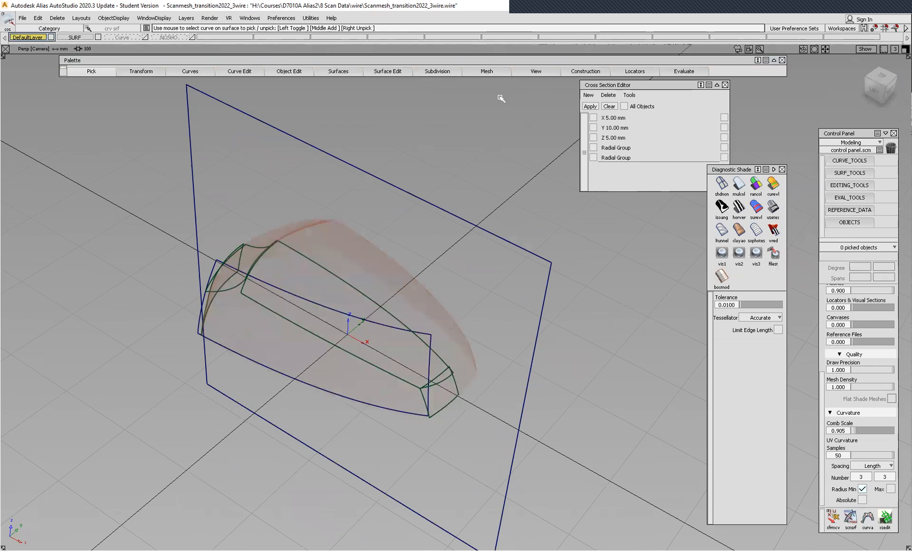
left_click(487, 71)
mouse_move(503, 93)
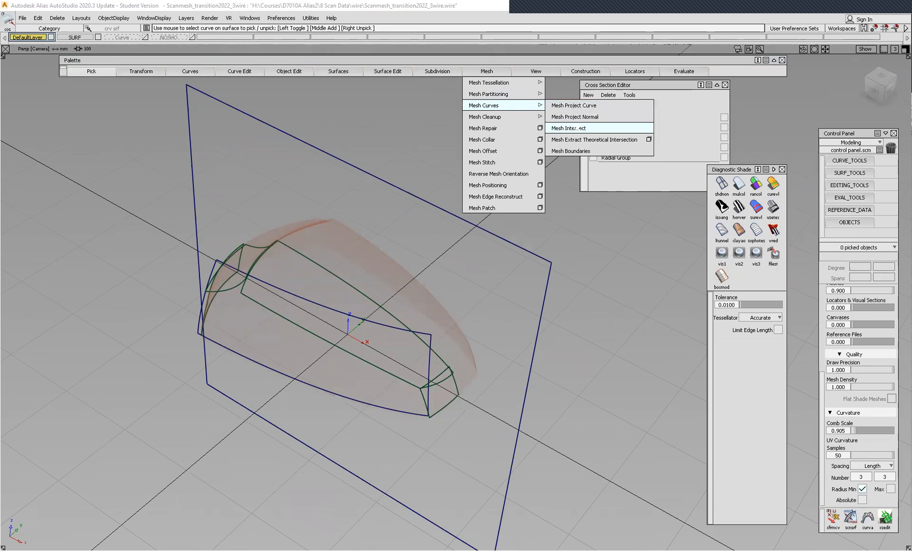
left_click(566, 124)
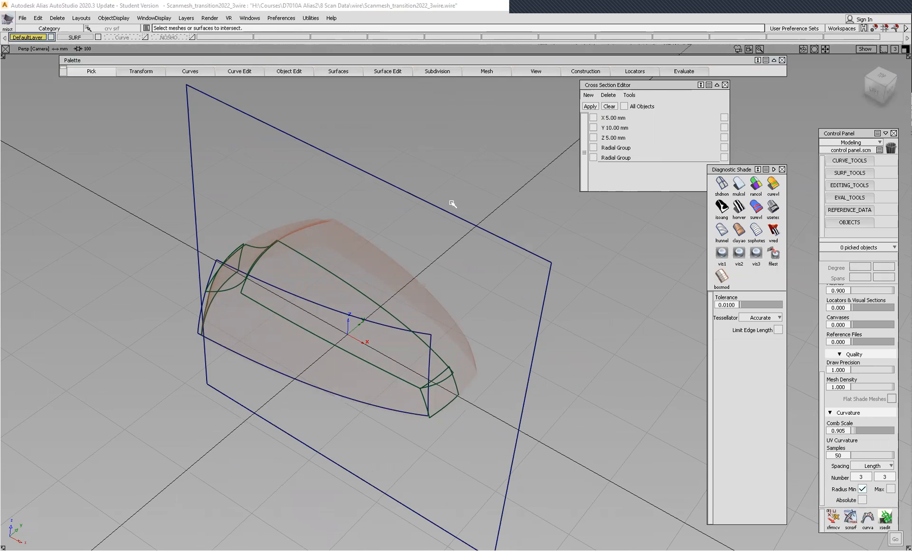
left_click(375, 260)
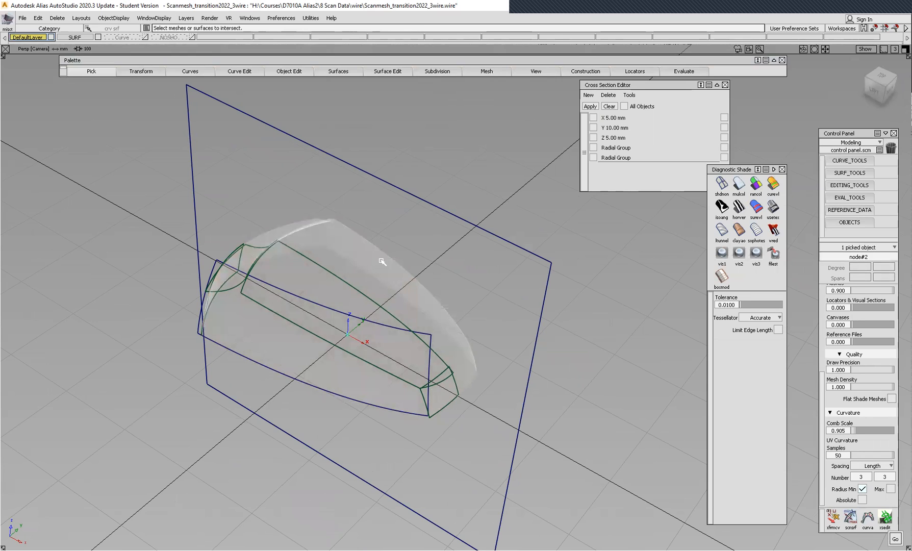
left_click(439, 207)
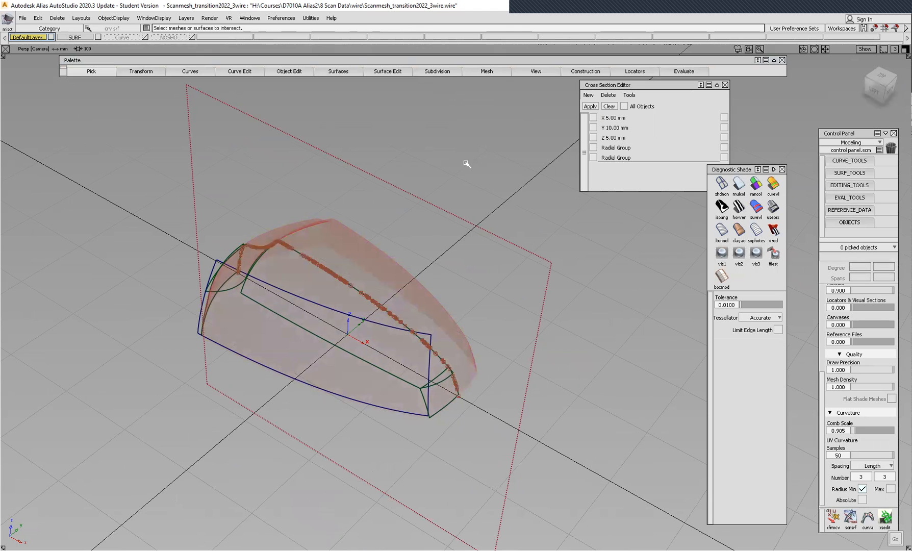
Step: Try to cut the scan mesh along the centre-plane intersection curves using Mesh Cut with intersection history kept
right_click_drag(380, 327, 405, 278, "alt+shift")
left_click_drag(461, 302, 369, 237, "alt+shift")
right_click_drag(369, 237, 417, 266, "alt+shift")
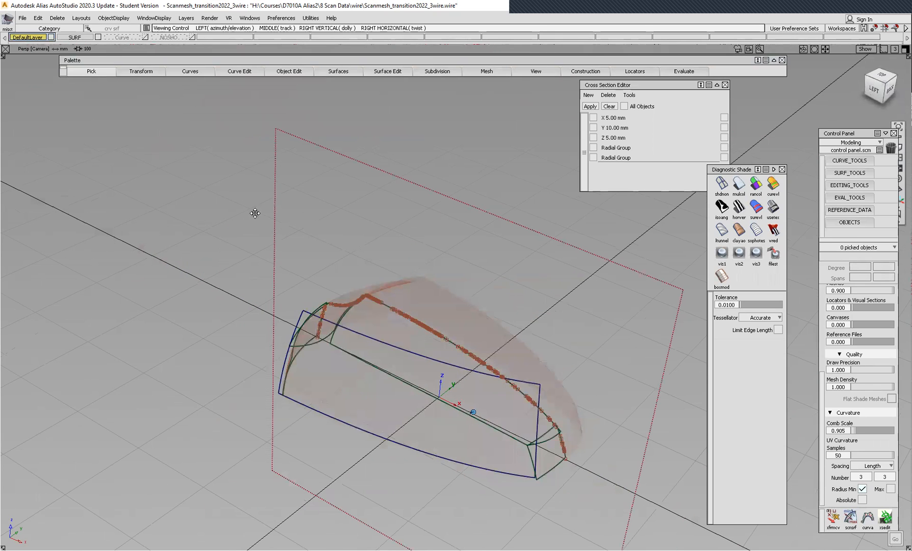
middle_click_drag(431, 288, 286, 216, "alt+shift")
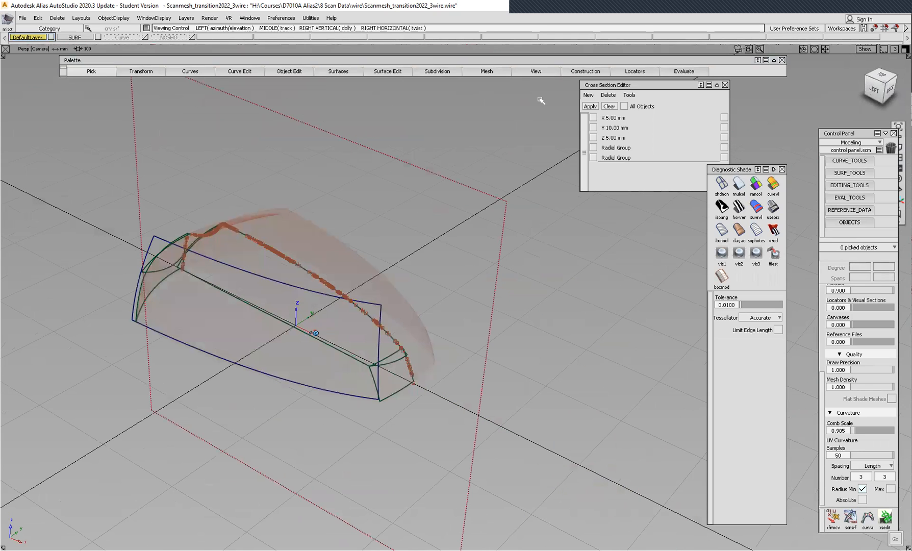
left_click(487, 71)
mouse_move(489, 94)
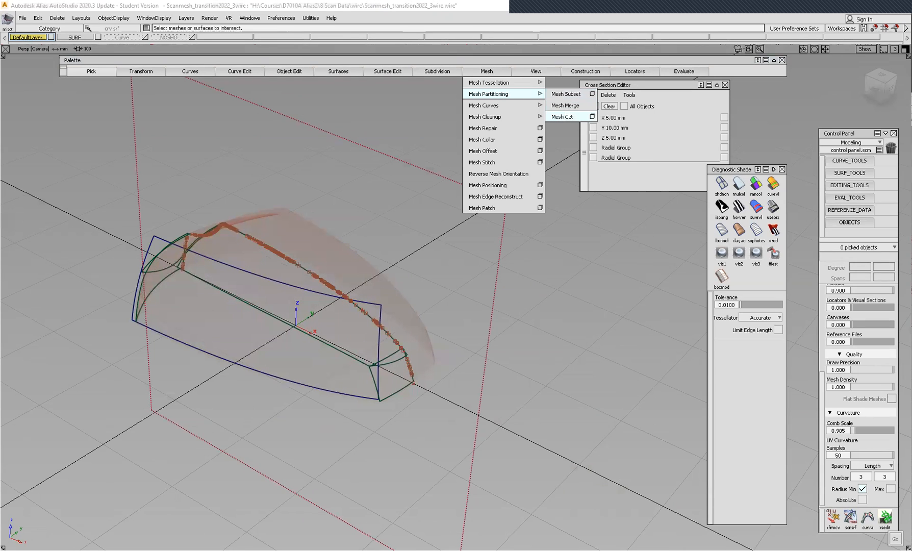
left_click(593, 116)
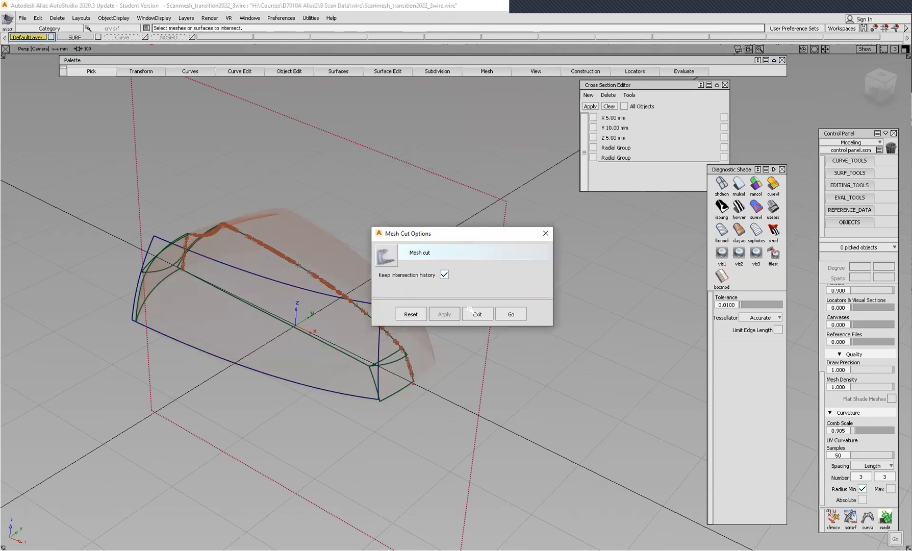
left_click(511, 313)
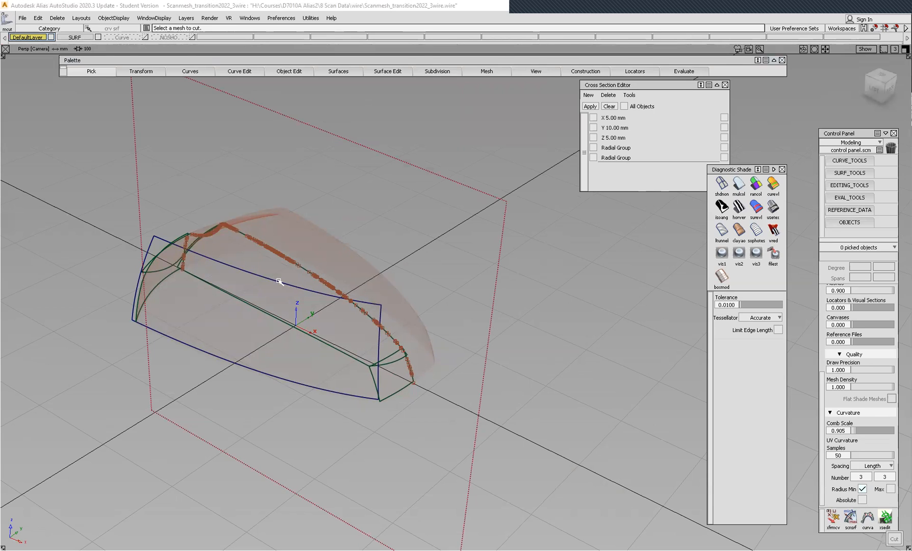
left_click(263, 262)
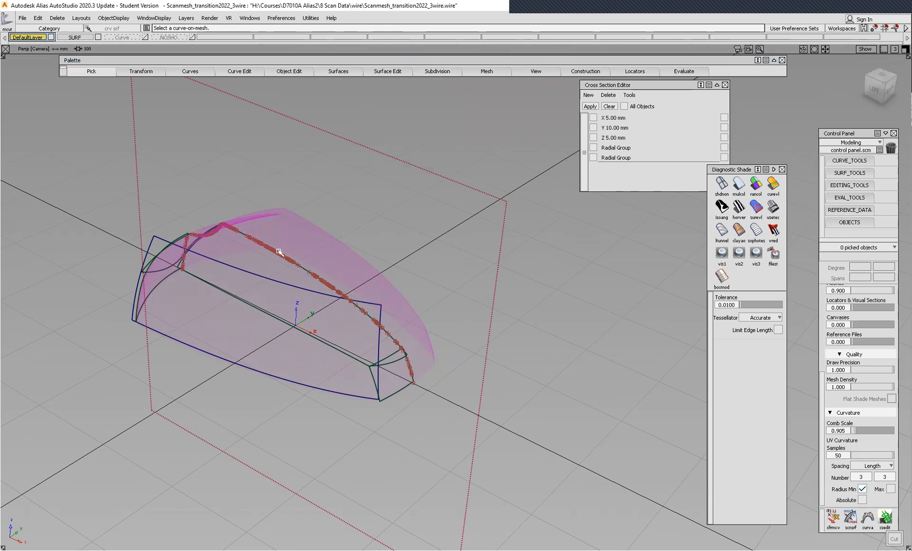
left_click(275, 254)
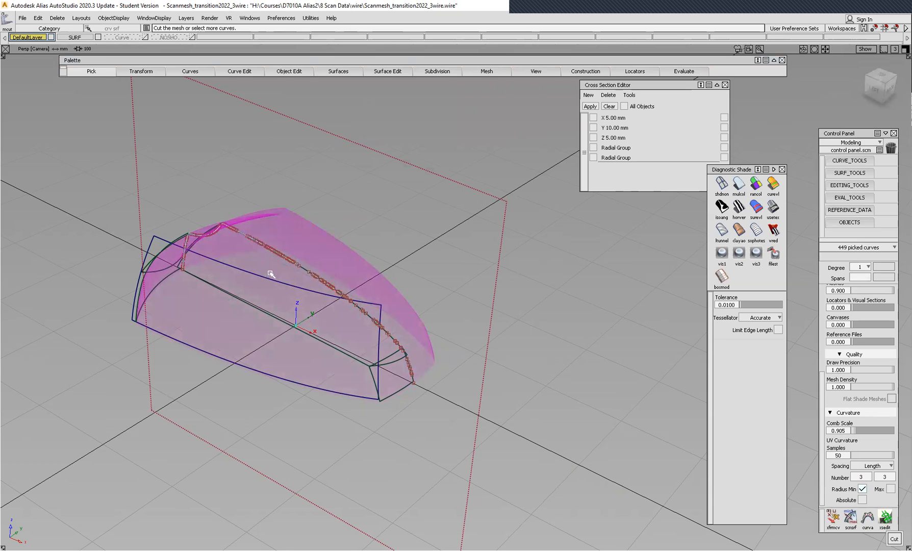
key("space")
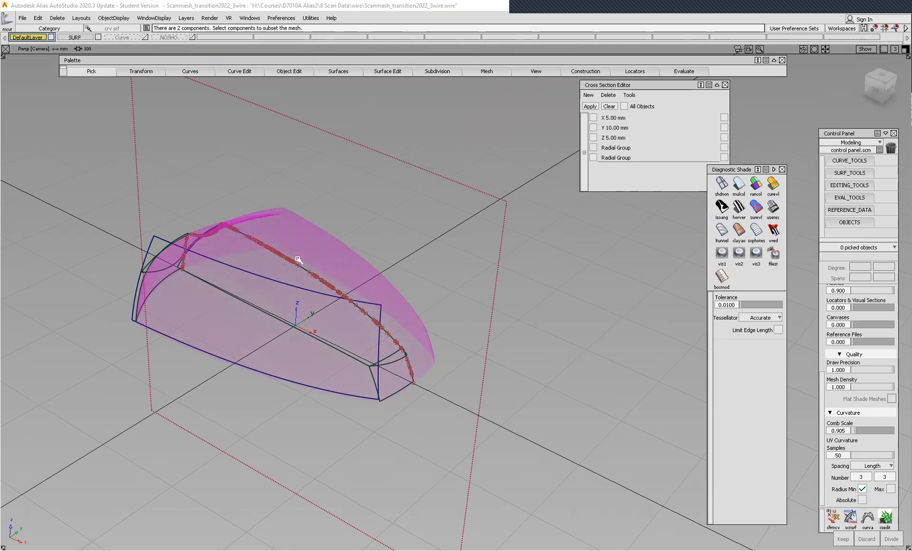
Step: Abandon the pending mesh cut and intersect the scan mesh with the vertical centre plane again
mouse_move(509, 234)
left_mouse_down("alt+shift")
mouse_move(463, 281)
mouse_move(505, 218)
left_mouse_up("alt+shift")
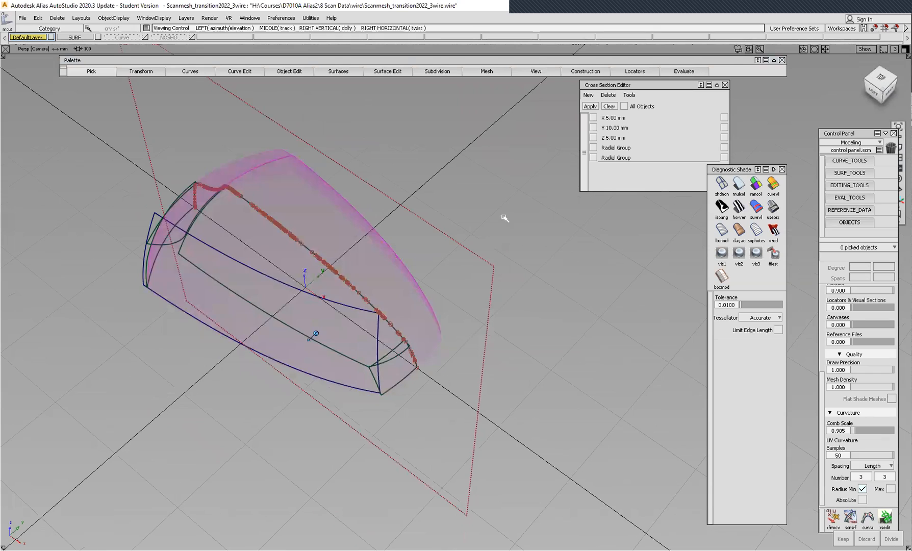
left_click_drag(512, 182, 510, 204, "ctrl+shift")
left_click(375, 238)
left_click(375, 239)
left_click_drag(394, 273, 406, 212, "alt+shift")
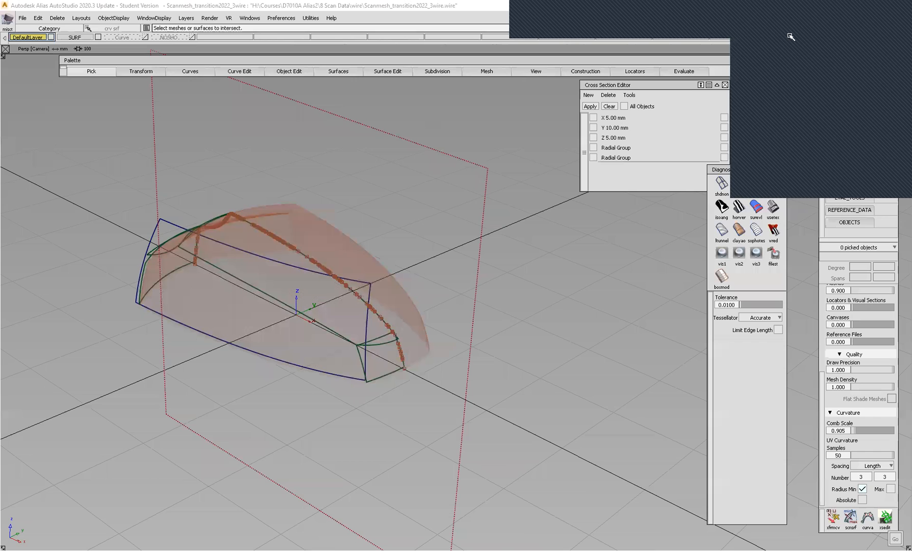
mouse_move(328, 213)
left_mouse_down("alt+shift")
mouse_move(310, 233)
mouse_move(312, 218)
left_mouse_up("alt+shift")
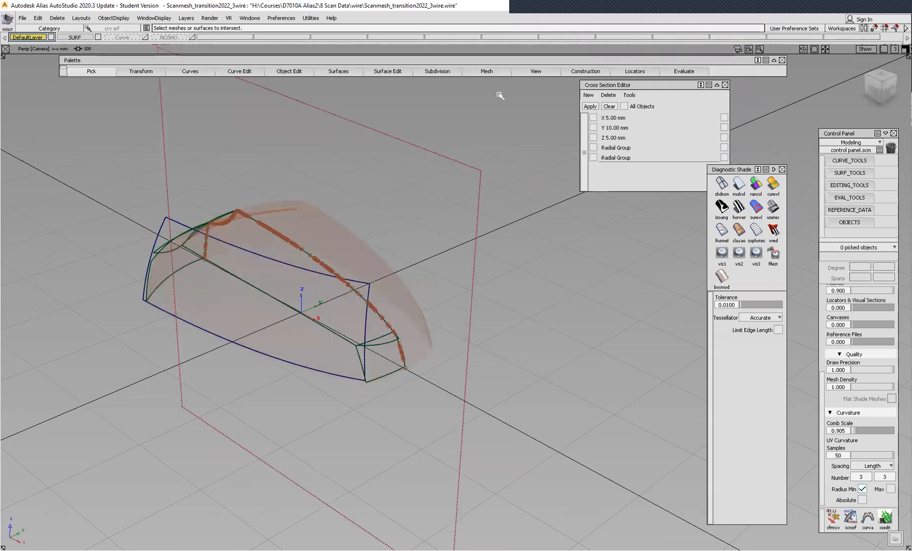
Step: Cut the scan mesh along the centre-plane curves with Mesh Cut, keeping only the half beside the blue side surface
left_click(486, 71)
mouse_move(490, 93)
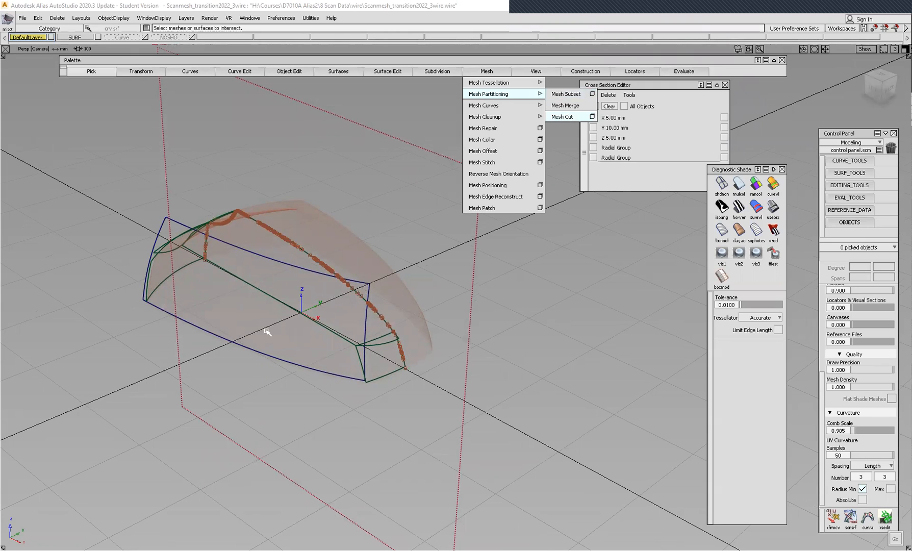
left_click(302, 341)
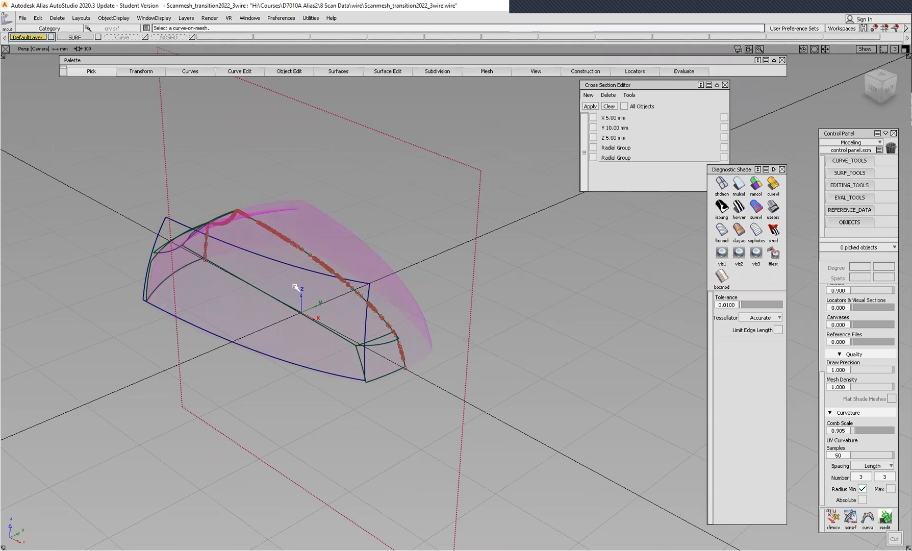
left_click(287, 239)
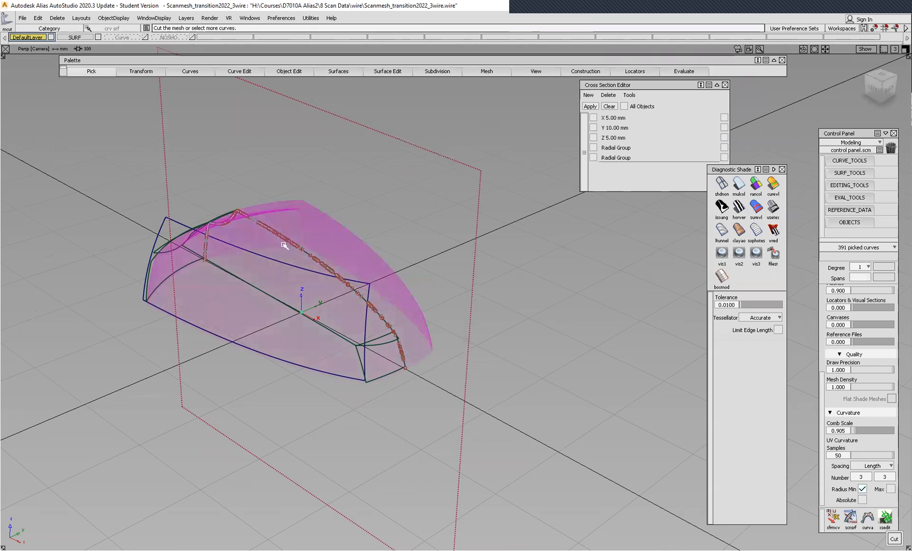
key("space")
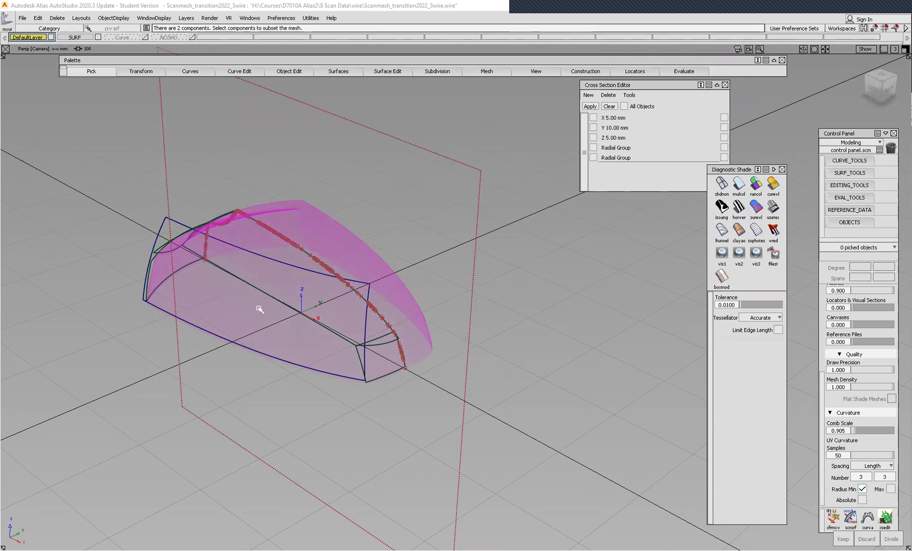
left_click(276, 325)
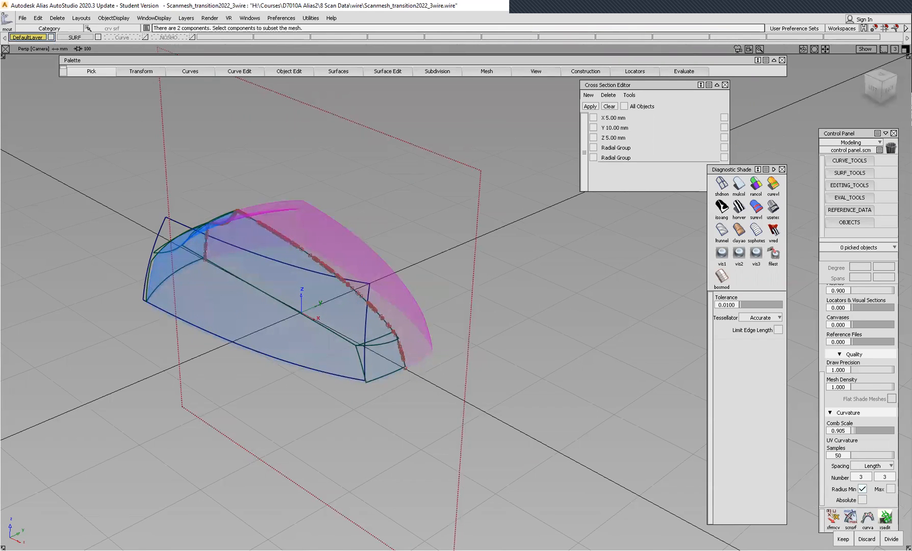
key("ctrl+z")
Step: Delete the vertical centre plane together with its intersection curves on the mesh
left_click_drag(415, 244, 443, 230, "alt+shift")
left_click_drag(502, 196, 480, 177, "ctrl+shift")
left_click(463, 156)
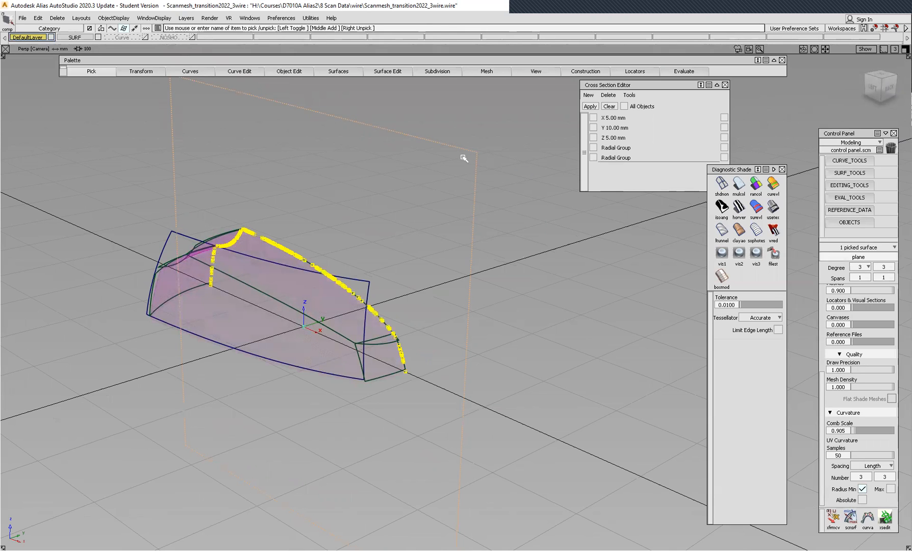
key("Delete")
Step: Examine the halved surfaces and scan mesh from several sides, finishing close up at the narrow rear end
left_click_drag(450, 147, 381, 317, "alt+shift")
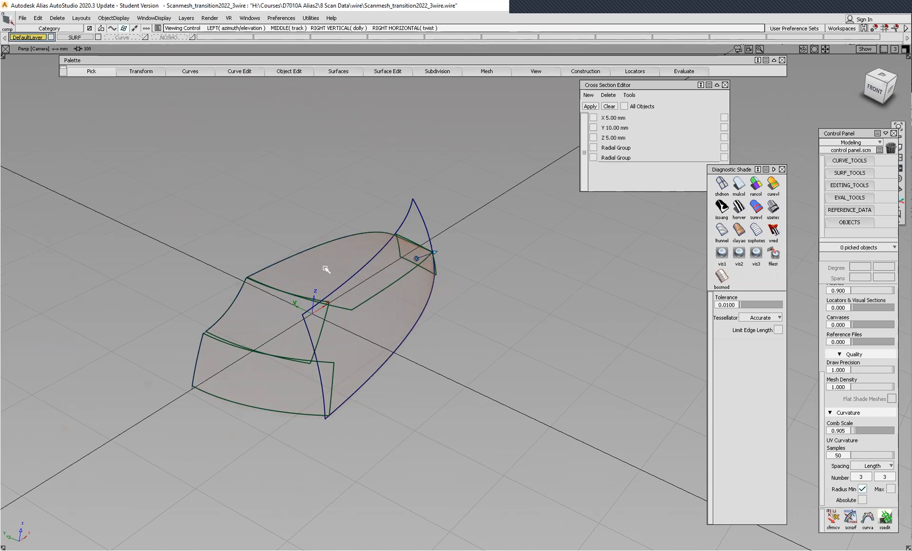
middle_click_drag(308, 296, 428, 278, "alt+shift")
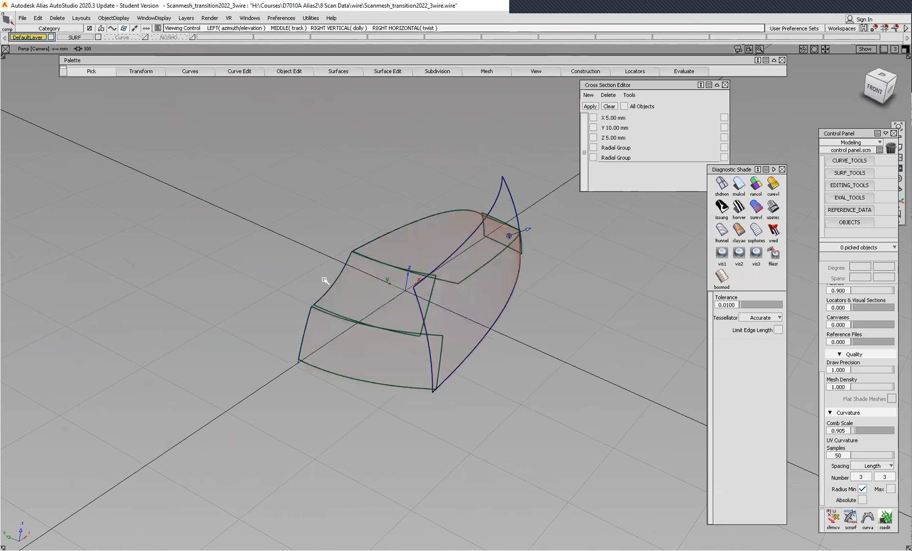
right_click_drag(369, 297, 301, 230, "alt+shift")
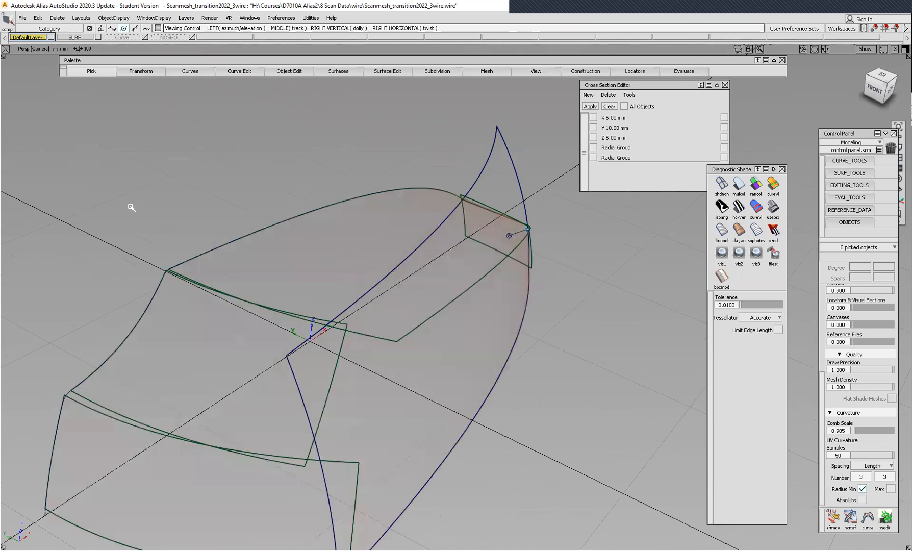
left_click_drag(416, 373, 456, 240, "alt+shift")
middle_click_drag(396, 232, 179, 231, "alt+shift")
middle_click_drag(262, 260, 197, 276, "alt+shift")
left_click(407, 280, "alt+shift")
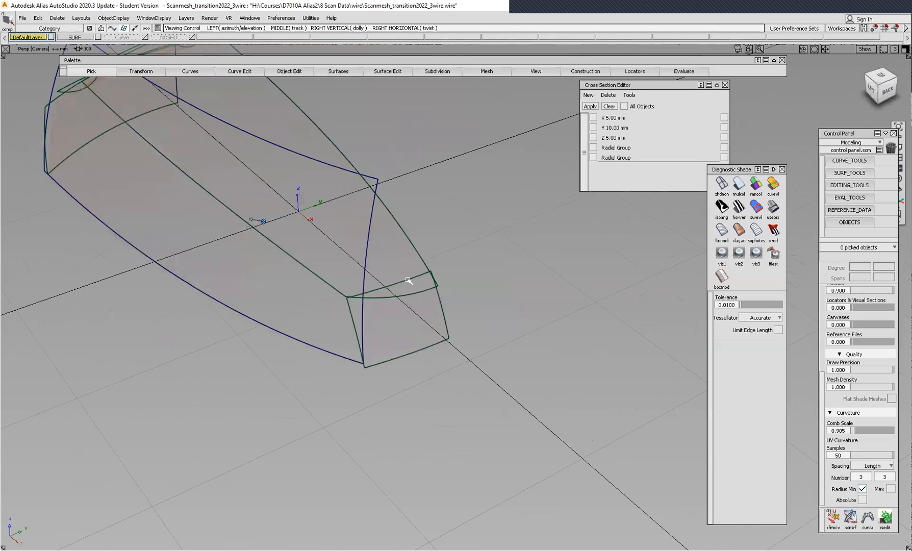
scroll(380, 311, "up", 2)
right_click_drag(385, 303, 371, 285, "alt+shift")
left_click_drag(371, 286, 401, 291, "alt+shift")
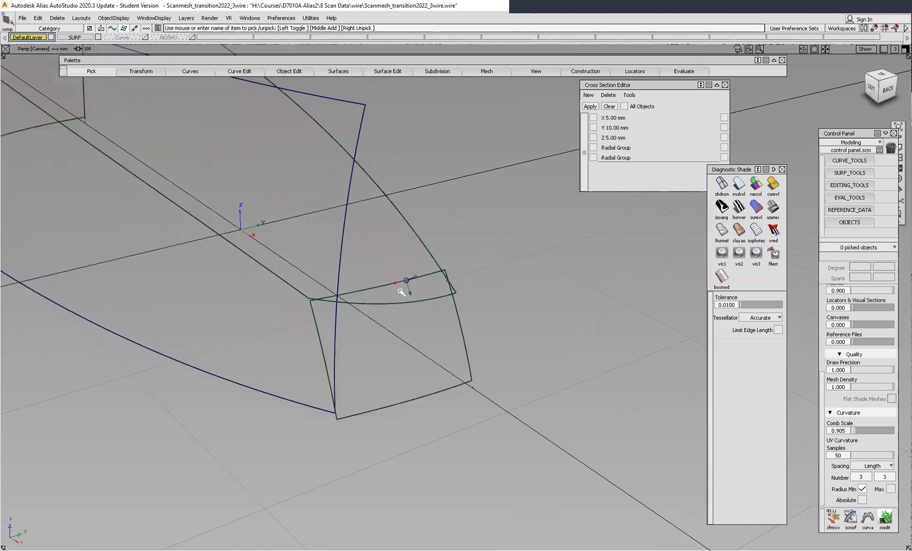
Step: Pick the scan mesh object, apply curvature shading, and examine the transitions around the narrow rear end
left_click(575, 304, "ctrl+shift")
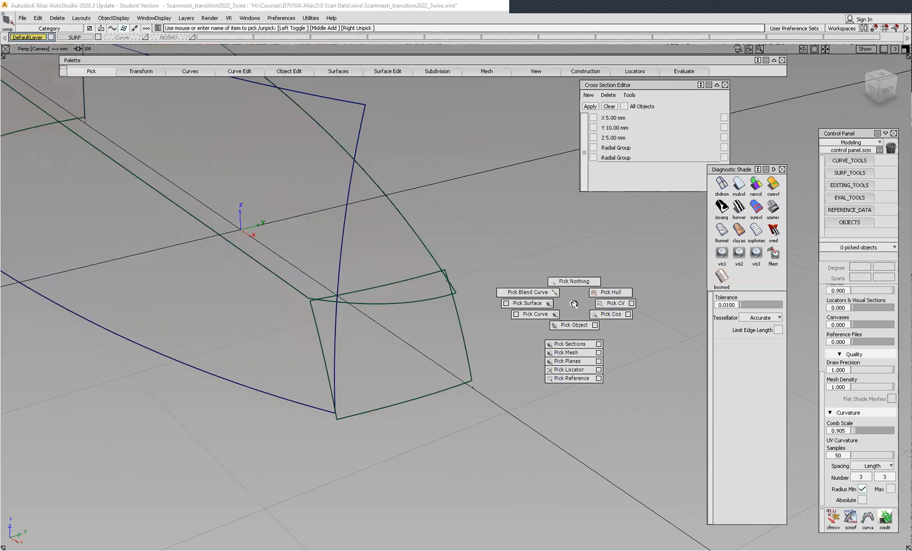
left_click_drag(574, 304, 574, 323, "ctrl+shift")
left_click(429, 251)
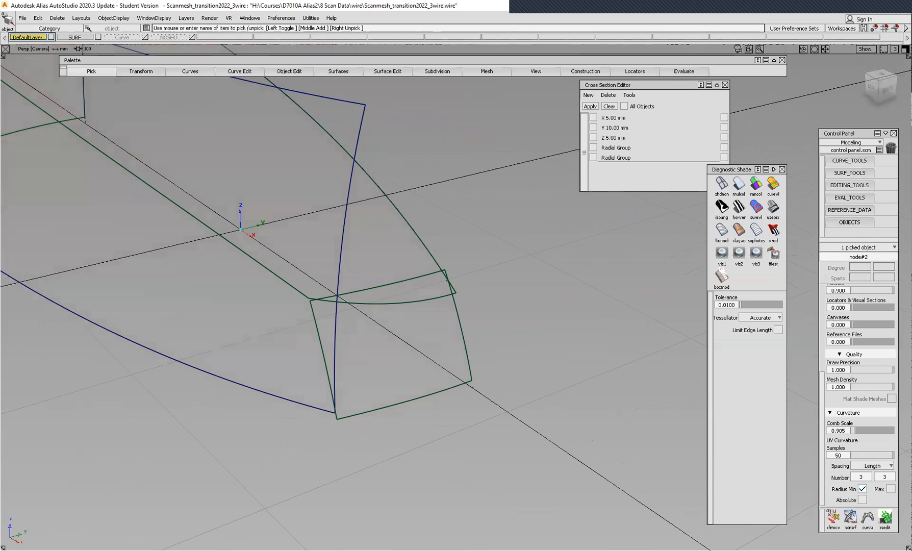
left_click(773, 185)
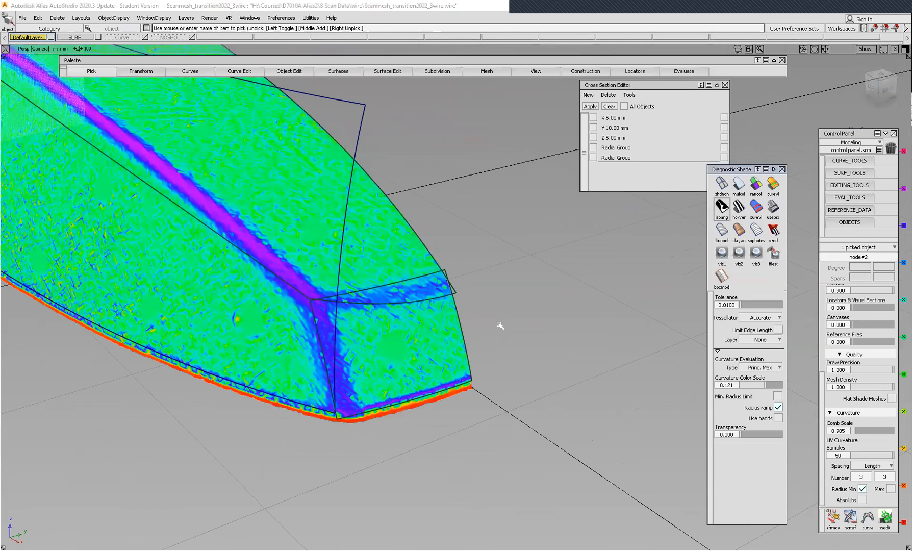
mouse_move(440, 334)
right_mouse_down("alt+shift")
mouse_move(439, 323)
mouse_move(528, 282)
right_mouse_up("alt+shift")
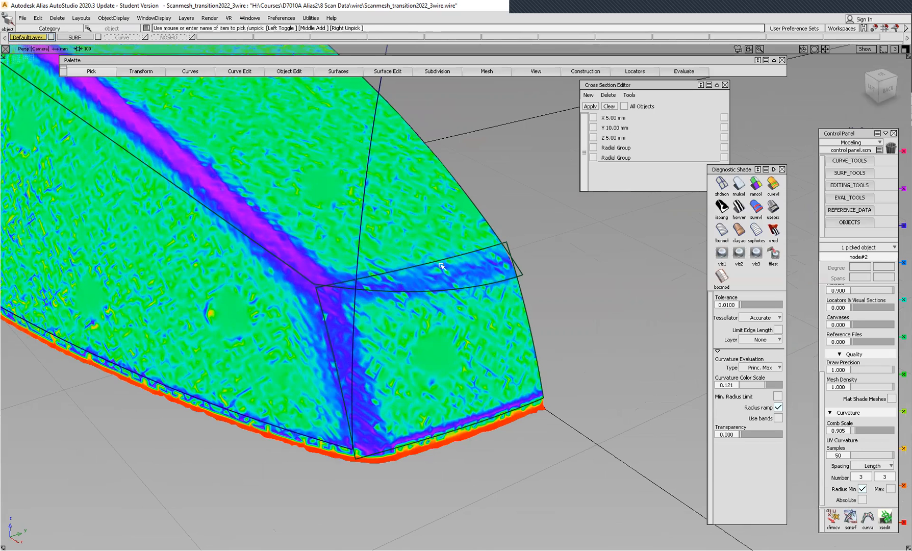
left_click_drag(442, 267, 452, 356, "alt+shift")
left_click_drag(459, 152, 445, 133, "alt+shift")
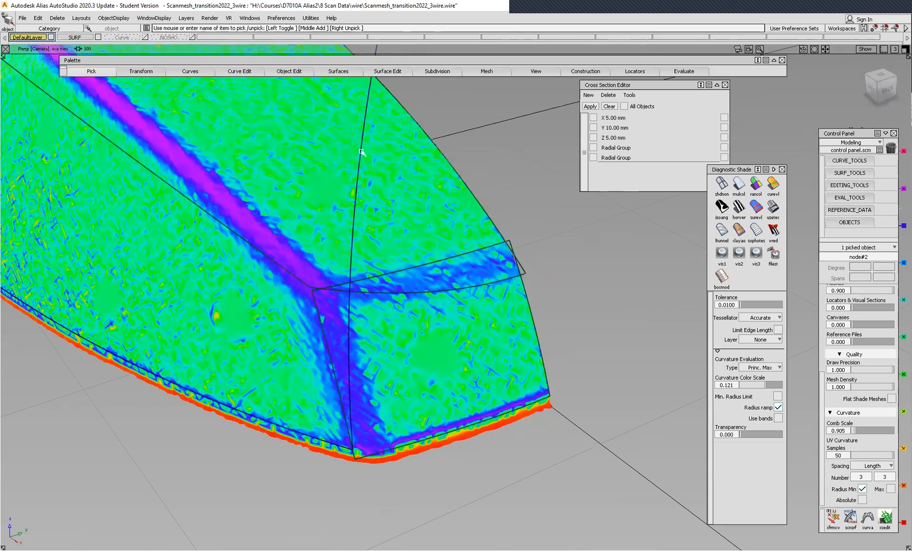
Step: Start a surface fillet and set its construction type to Radius and section type to G2 Curvature
left_click(338, 71)
mouse_move(361, 151)
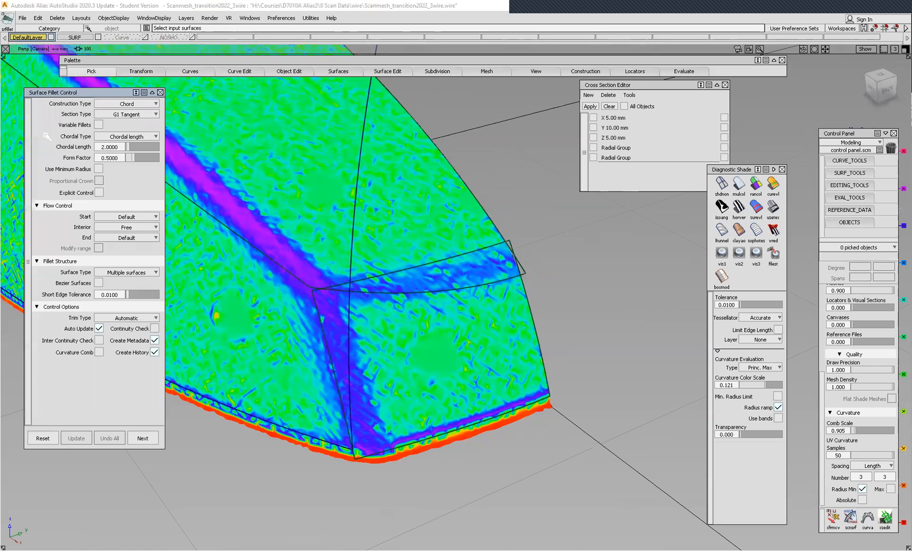
left_click(156, 104)
left_click(127, 114)
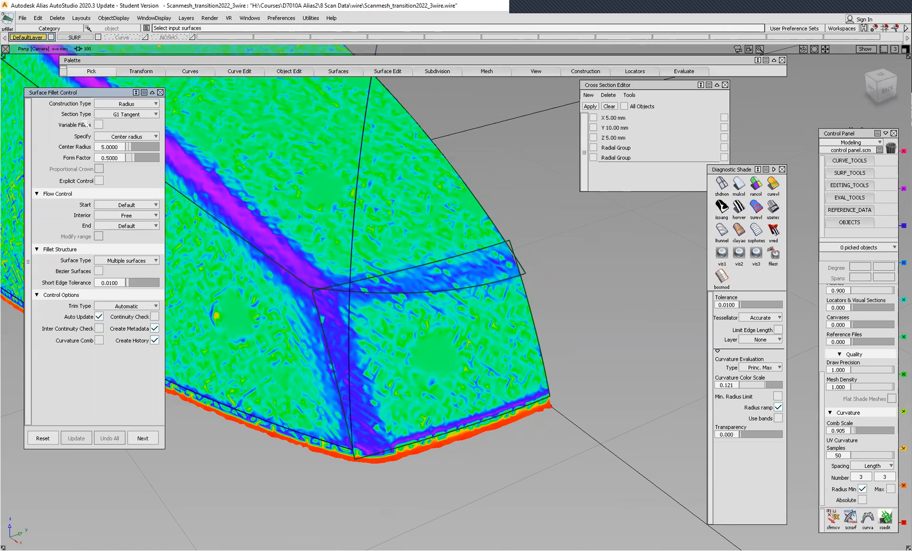
left_click(156, 115)
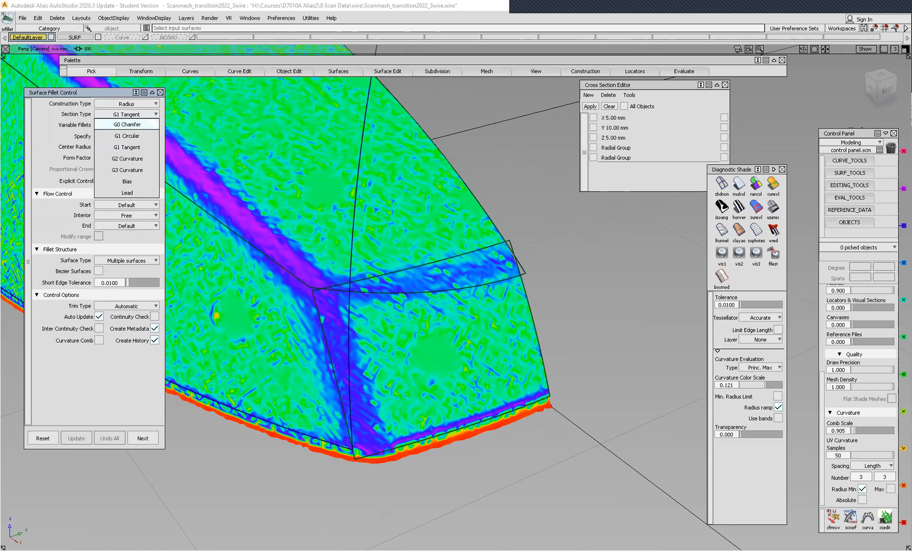
left_click(141, 159)
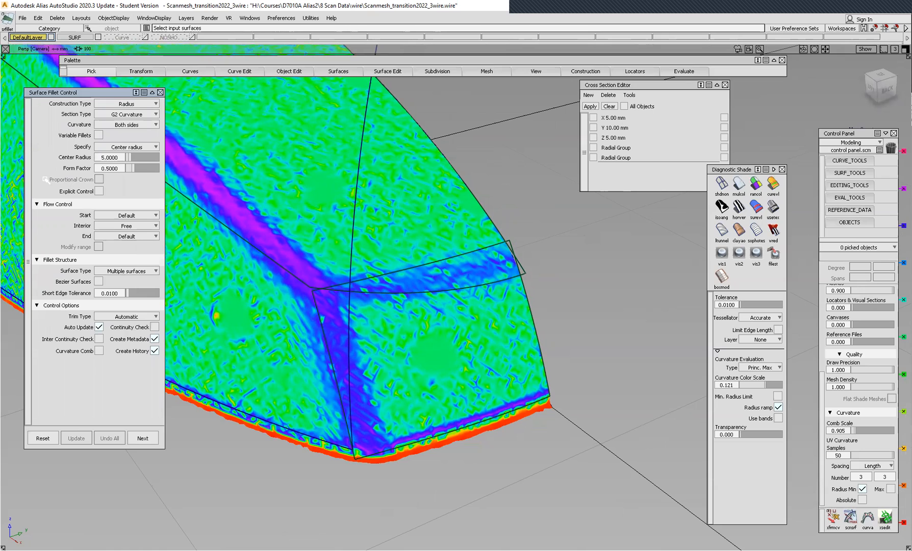
Step: Turn off the curvature shading and select the top surface and the narrow rear end surface as the two fillet inputs
left_click(722, 184)
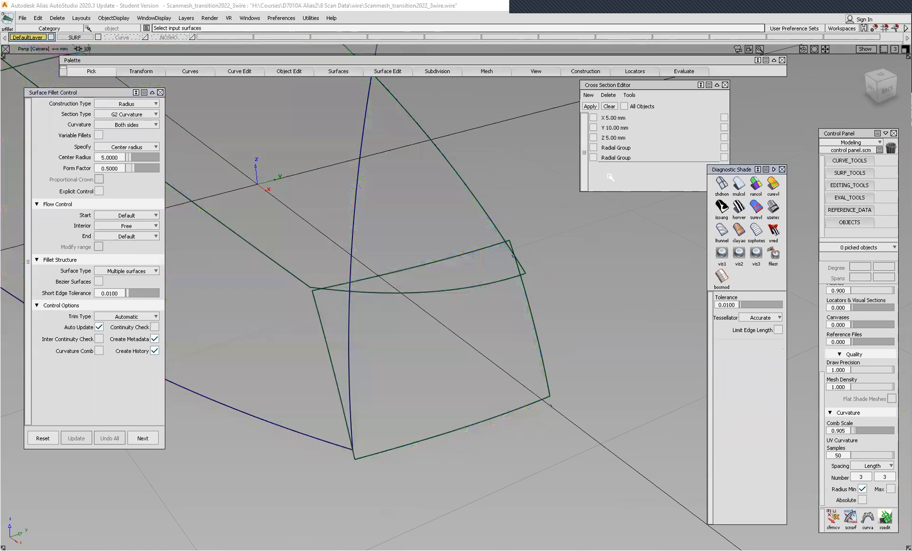
left_click(485, 212)
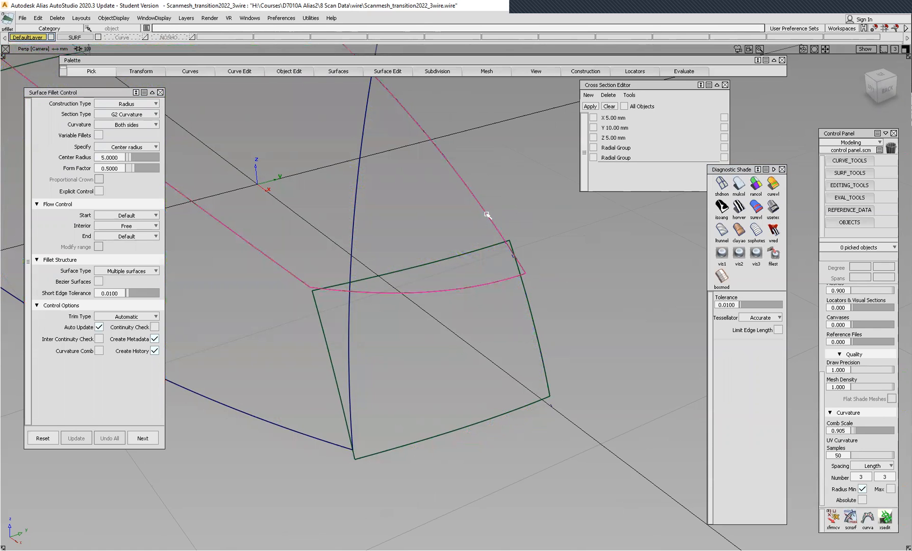
left_click_drag(363, 224, 510, 294, "alt+shift")
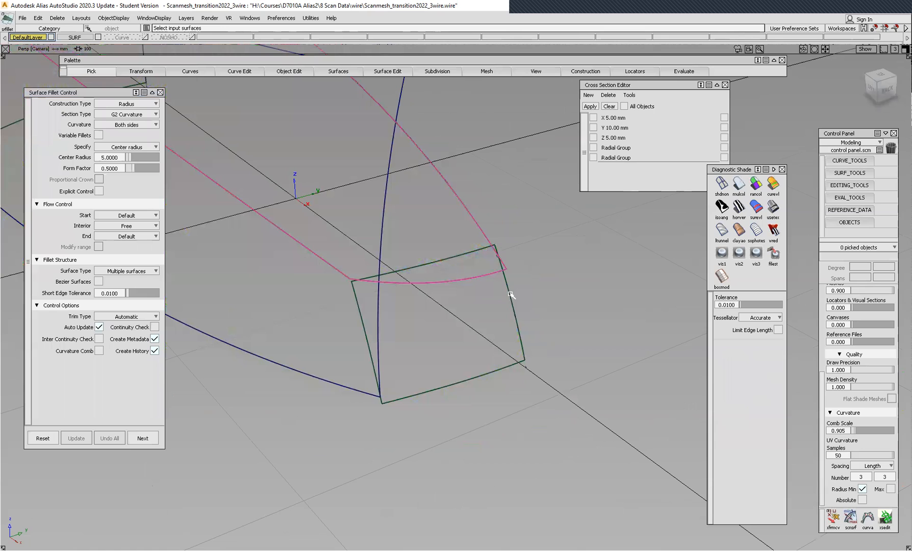
left_click(511, 296)
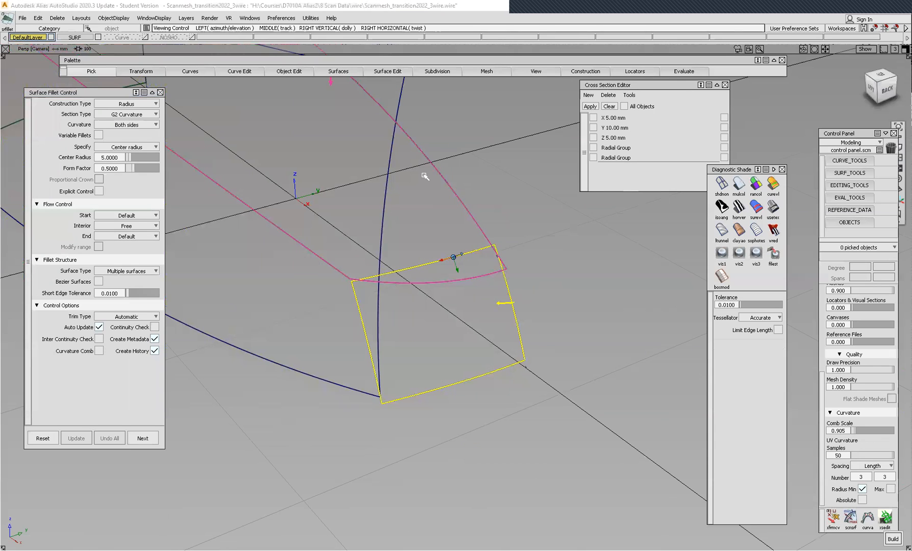
left_click_drag(425, 176, 515, 357, "alt+shift")
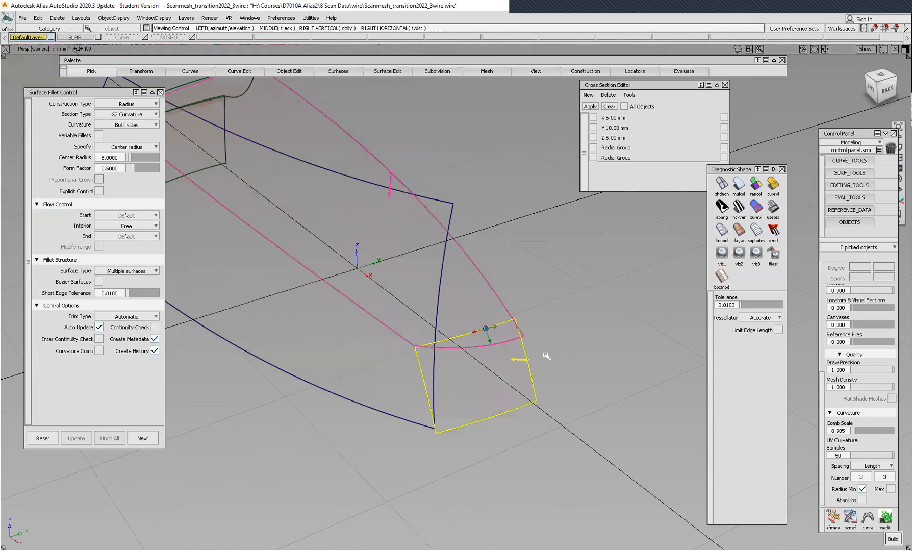
left_click_drag(465, 341, 609, 341, "alt+shift")
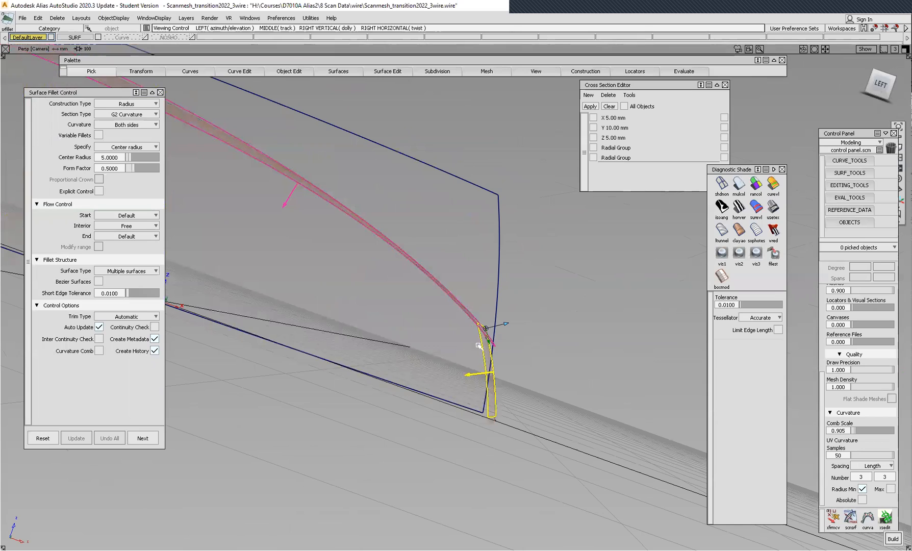
Step: Flip the top surface's normal to point inward and build the G2 fillet to the rear end surface with a center radius of 5
left_click(291, 196)
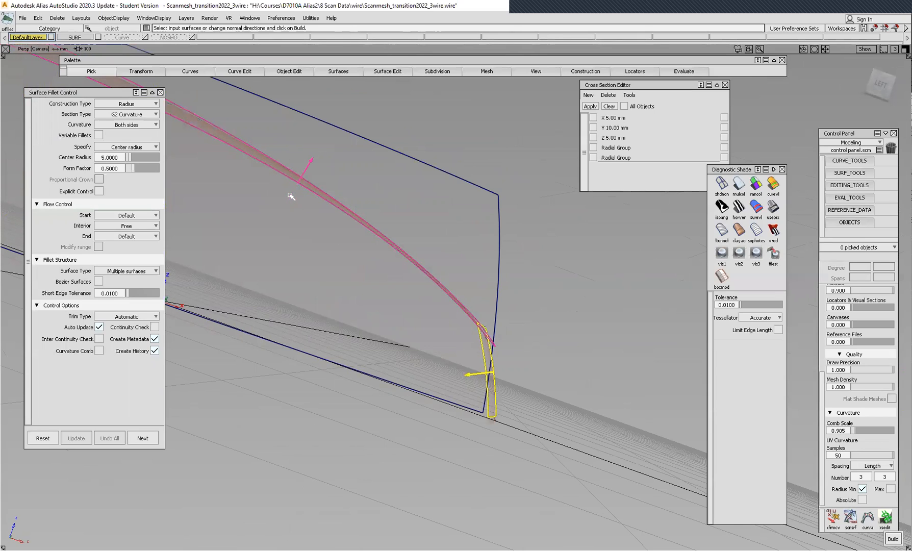
left_click(310, 161)
left_click(291, 196)
left_click(310, 161)
left_click_drag(489, 213, 367, 257, "alt+shift")
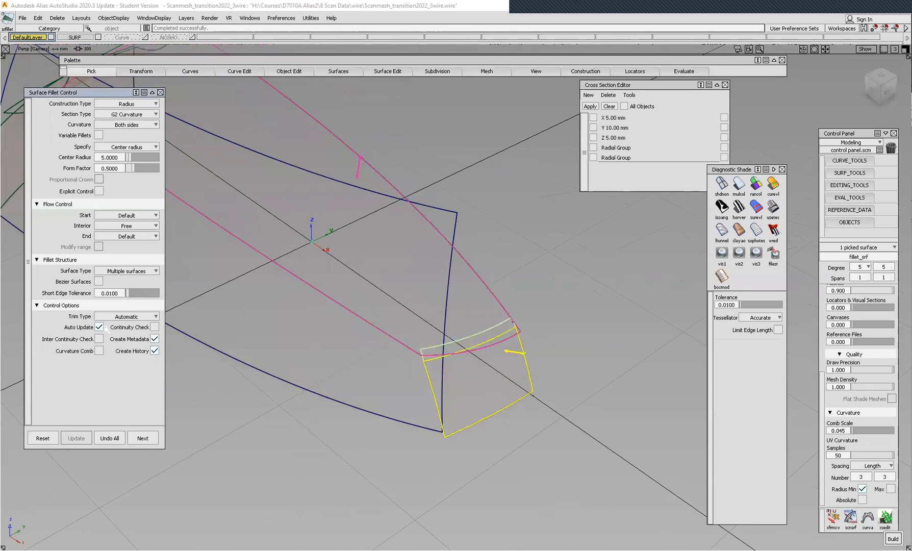
right_click_drag(519, 391, 542, 348, "alt+shift")
middle_click_drag(542, 348, 586, 298, "alt+shift")
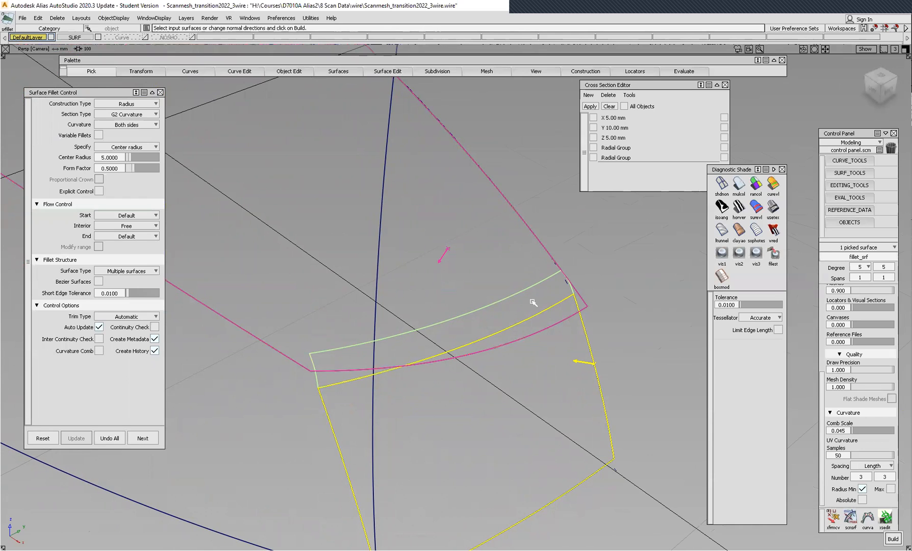
right_click_drag(480, 220, 572, 271, "alt+shift")
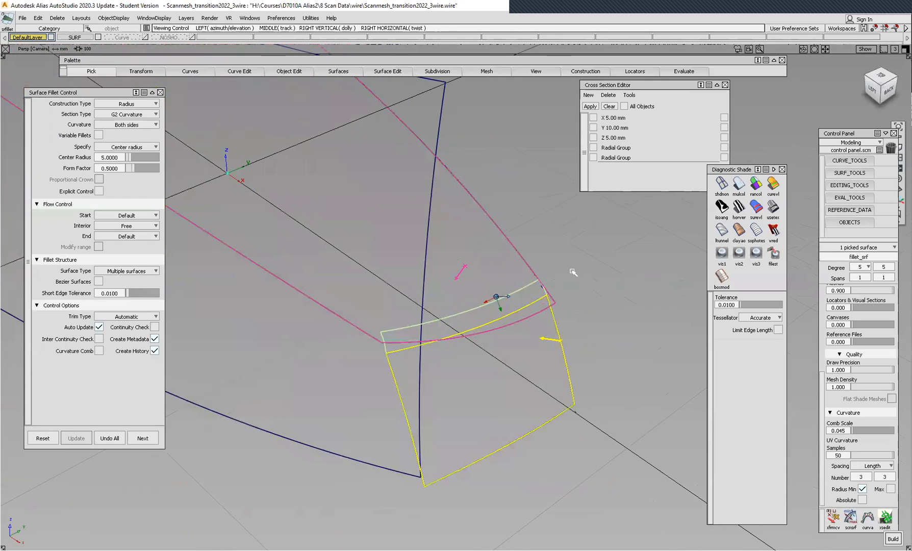
Step: Clear the selection, select the mesh and surfaces around the rear end, and show their Y 10.00 mm cross sections
left_click_drag(628, 264, 630, 246, "ctrl+shift")
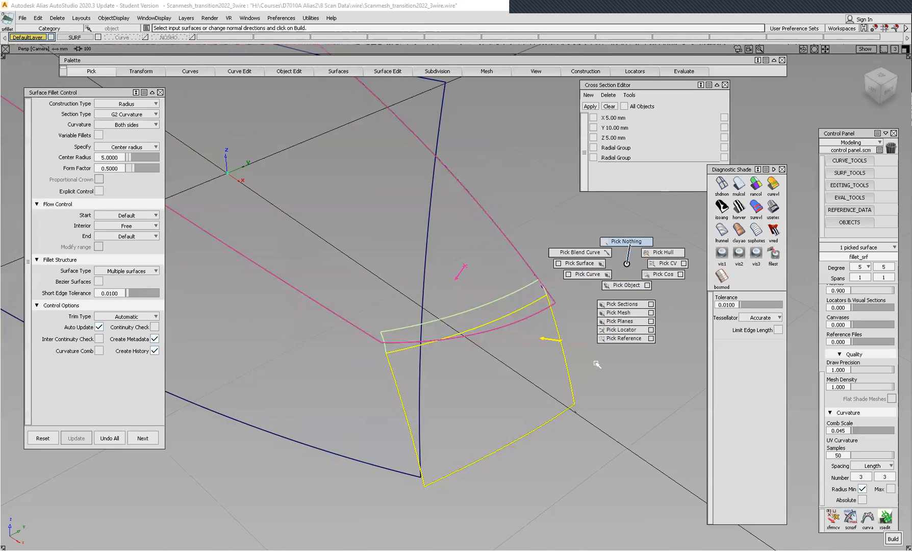
left_click_drag(593, 334, 511, 256)
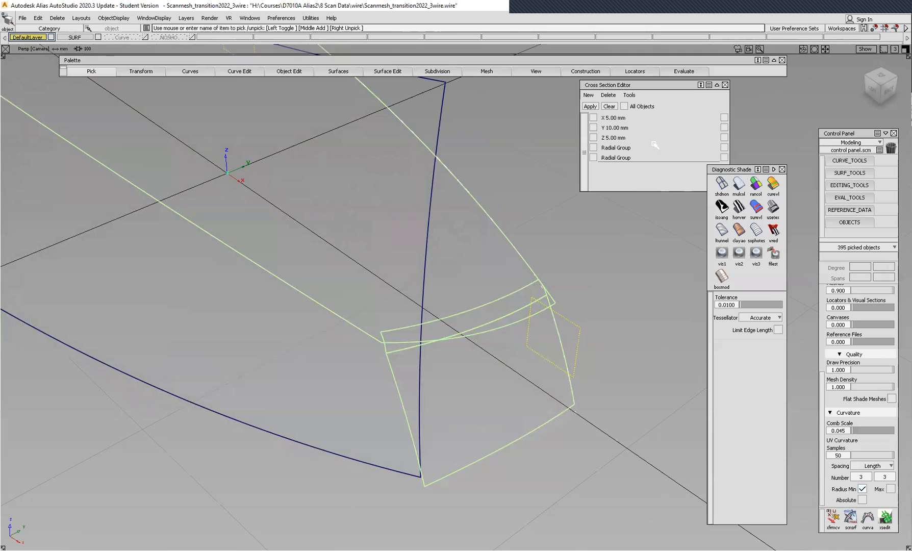
left_click(595, 128)
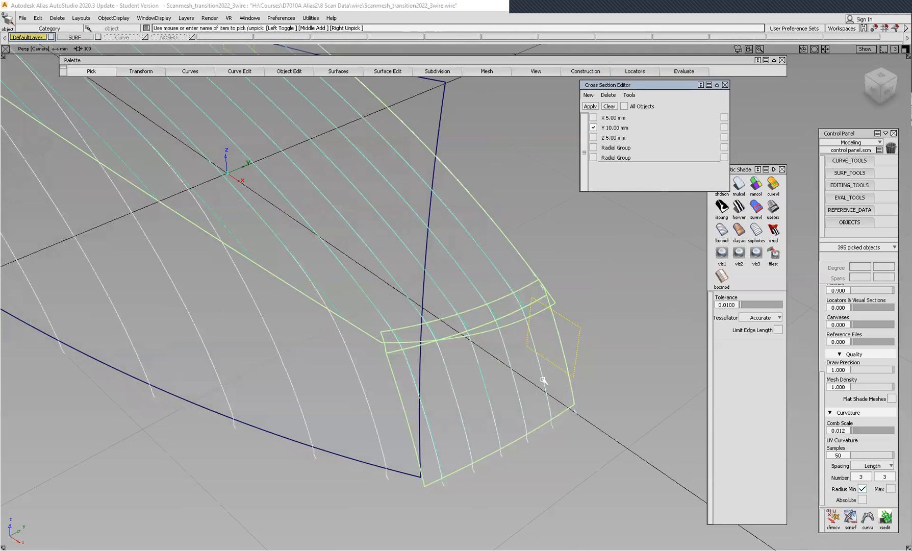
right_click_drag(542, 380, 548, 347, "alt+shift")
middle_click_drag(548, 347, 524, 281, "alt+shift")
left_click_drag(518, 279, 559, 267, "alt+shift")
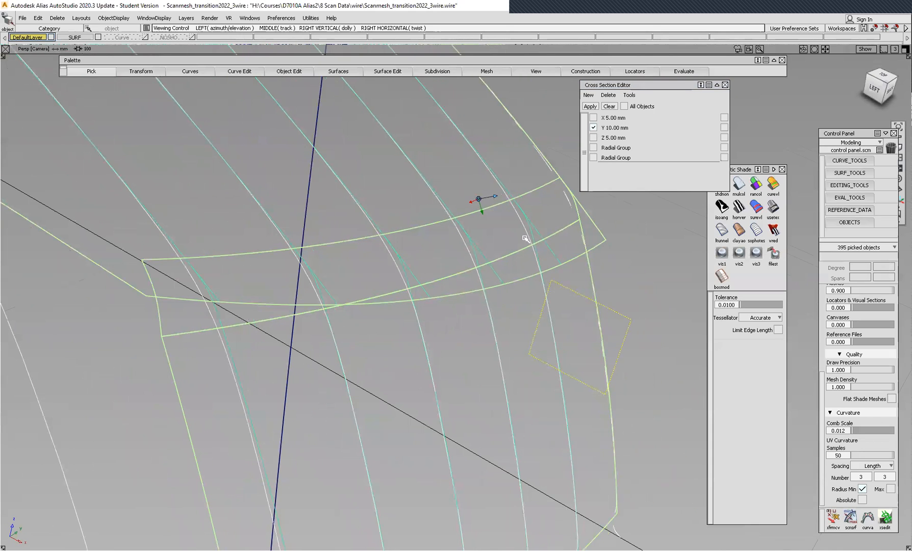
mouse_move(466, 226)
right_mouse_down("alt+shift")
mouse_move(465, 242)
mouse_move(458, 238)
right_mouse_up("alt+shift")
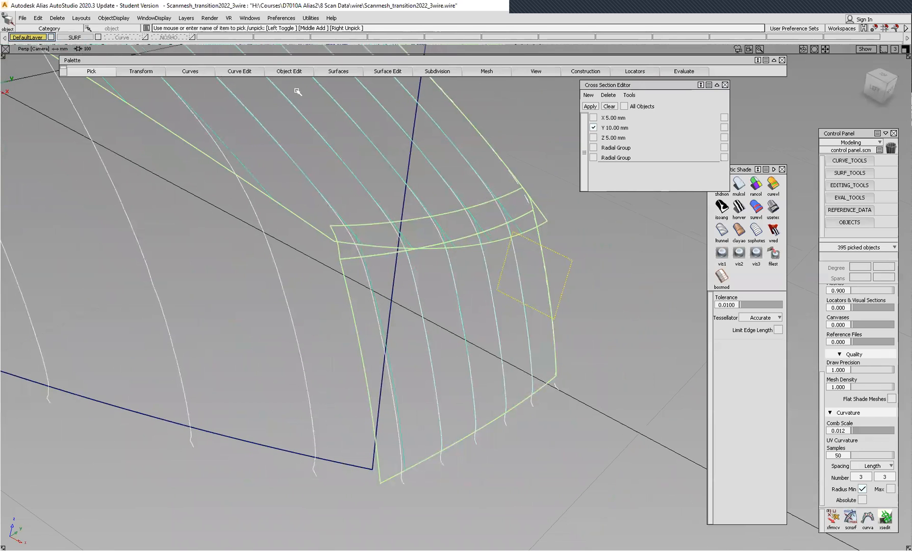
Step: Reopen the rear fillet through its construction history and set its center radius to 20
key("q")
left_click(512, 194)
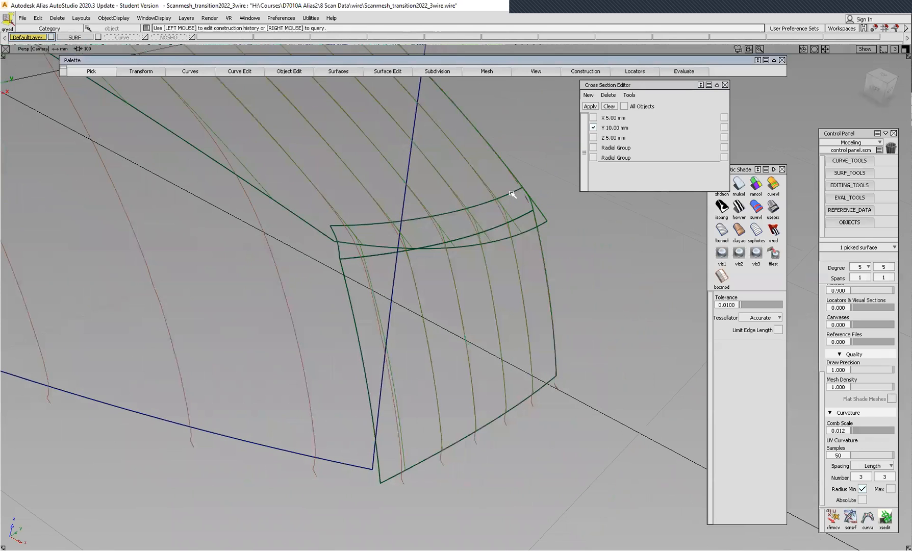
middle_click_drag(529, 238, 552, 279, "alt+shift")
left_click_drag(483, 280, 479, 278, "alt+shift")
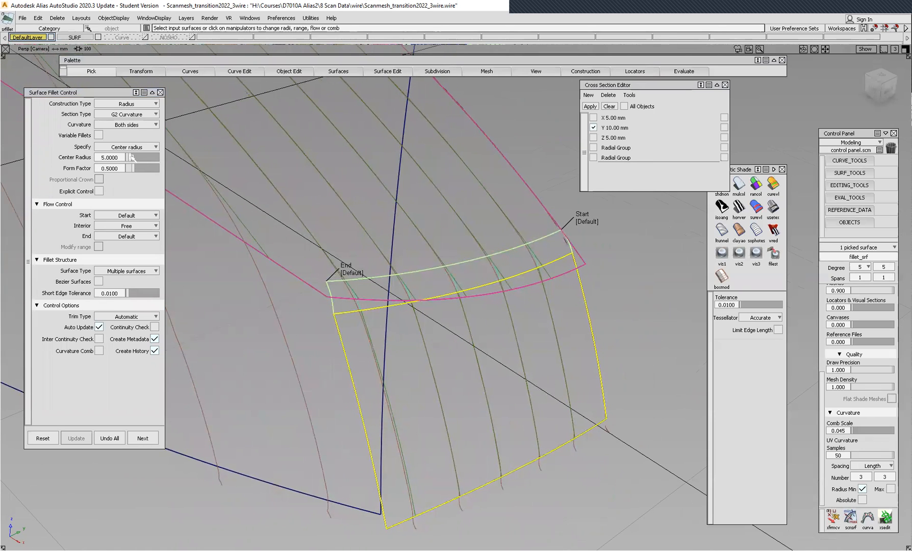
left_click_drag(131, 158, 138, 160)
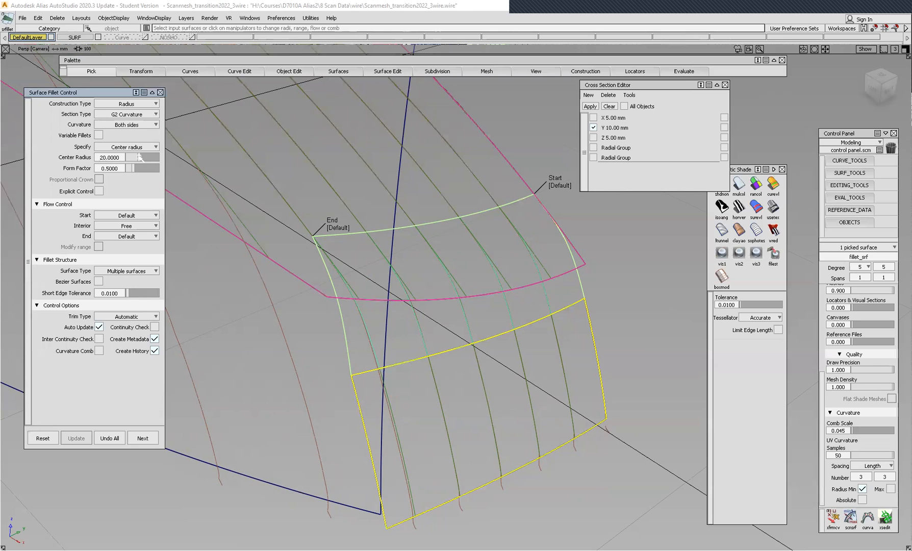
Step: Examine how the enlarged fillet's cross sections follow the mesh sections along its width and at both ends
scroll(534, 327, "up", 5)
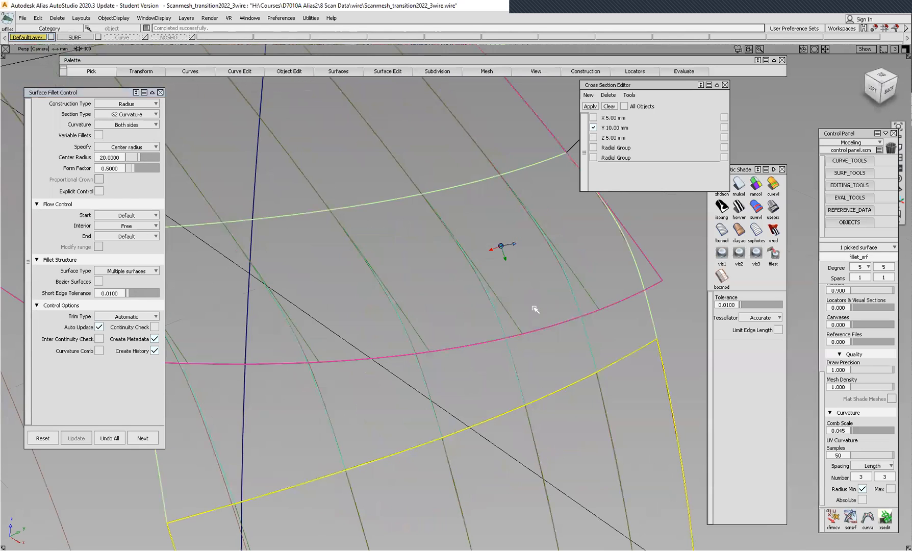
left_click_drag(535, 309, 531, 296, "alt+shift")
middle_click_drag(424, 322, 495, 304, "alt+shift")
mouse_move(532, 304)
left_mouse_down("alt+shift")
mouse_move(536, 311)
mouse_move(422, 338)
left_mouse_up("alt+shift")
scroll(369, 330, "down", 5)
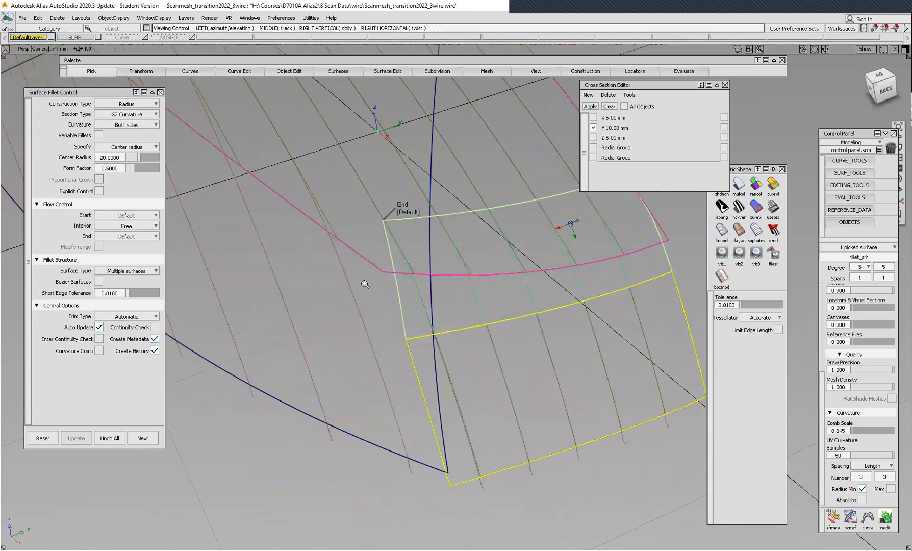
scroll(366, 284, "up", 1)
scroll(339, 241, "up", 1)
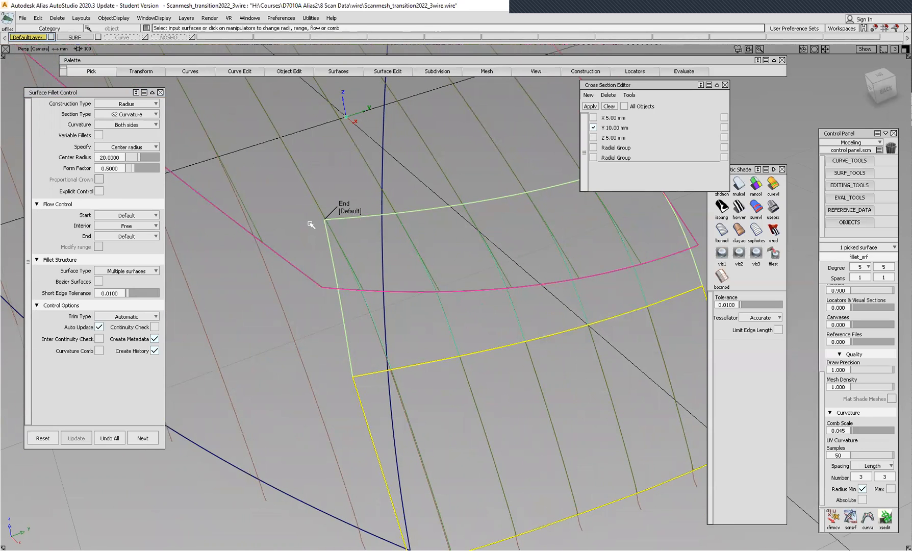
middle_click_drag(431, 254, 338, 276, "alt+shift")
middle_click_drag(475, 262, 458, 266, "alt+shift")
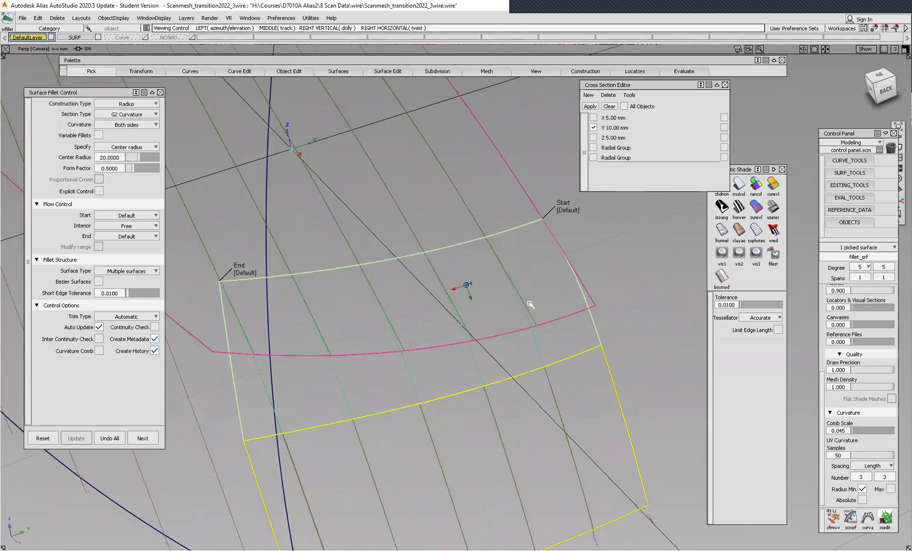
Step: Change the fillet's end flow control to Edge align at the outer side of the rear end
left_click(245, 273)
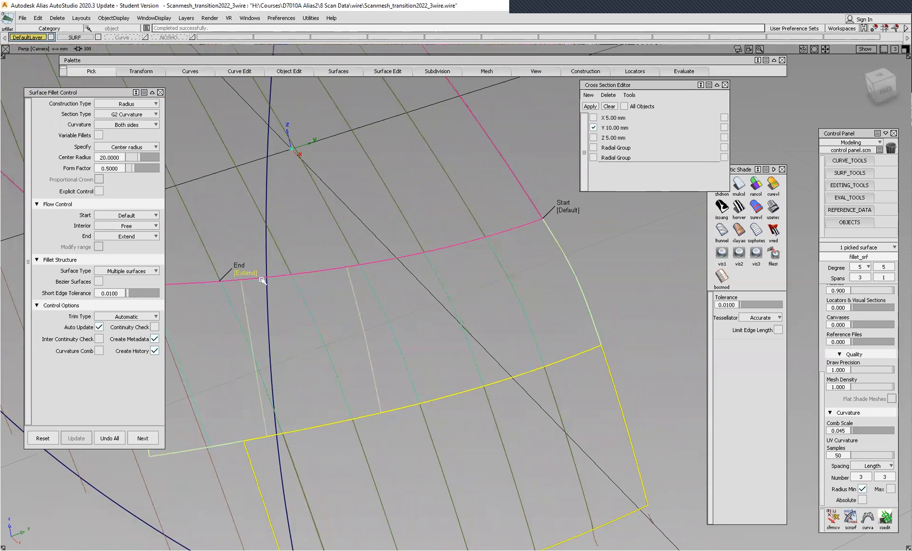
left_click(253, 273)
left_click_drag(388, 283, 330, 349, "alt+shift")
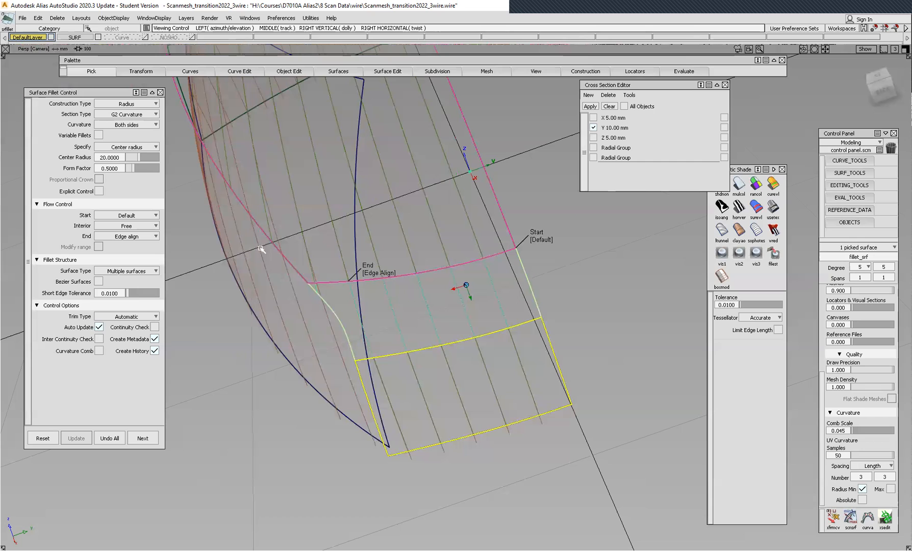
middle_click_drag(382, 270, 309, 274, "alt+shift")
mouse_move(388, 227)
middle_mouse_down("alt+shift")
mouse_move(358, 239)
mouse_move(329, 269)
middle_mouse_up("alt+shift")
mouse_move(385, 263)
left_mouse_down("alt+shift")
mouse_move(467, 222)
mouse_move(455, 228)
left_mouse_up("alt+shift")
Step: Set the fillet's start flow control to Edge align at the centre plane side
left_click(443, 282)
middle_click_drag(494, 322, 569, 278, "alt+shift")
right_click_drag(608, 288, 487, 303, "alt+shift")
right_click_drag(513, 268, 484, 293, "alt+shift")
middle_click_drag(507, 285, 535, 280, "alt+shift")
left_click_drag(460, 309, 510, 277, "alt+shift")
middle_click_drag(500, 274, 483, 269, "alt+shift")
right_click_drag(447, 255, 311, 286, "alt+shift")
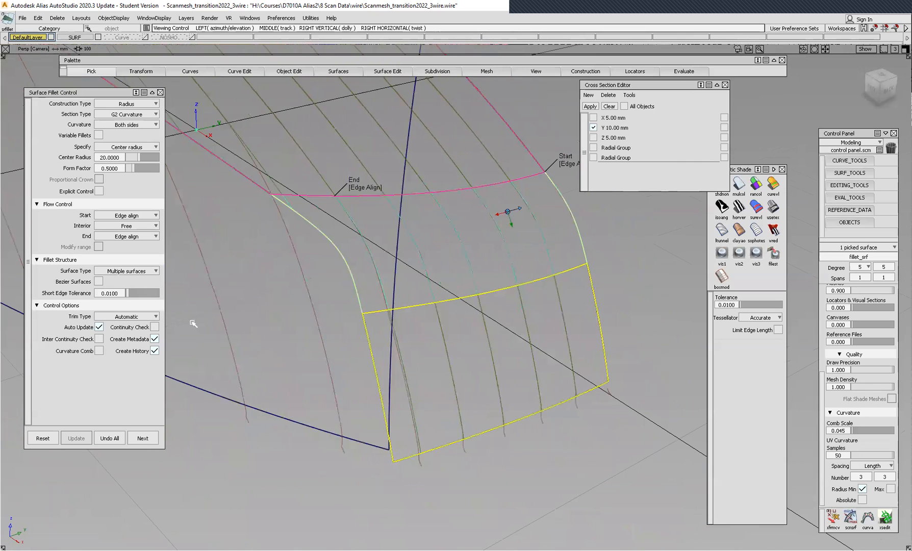
Step: Enable the continuity check on the fillet's edges and finish the fillet, leaving no surfaces selected
left_click(155, 327)
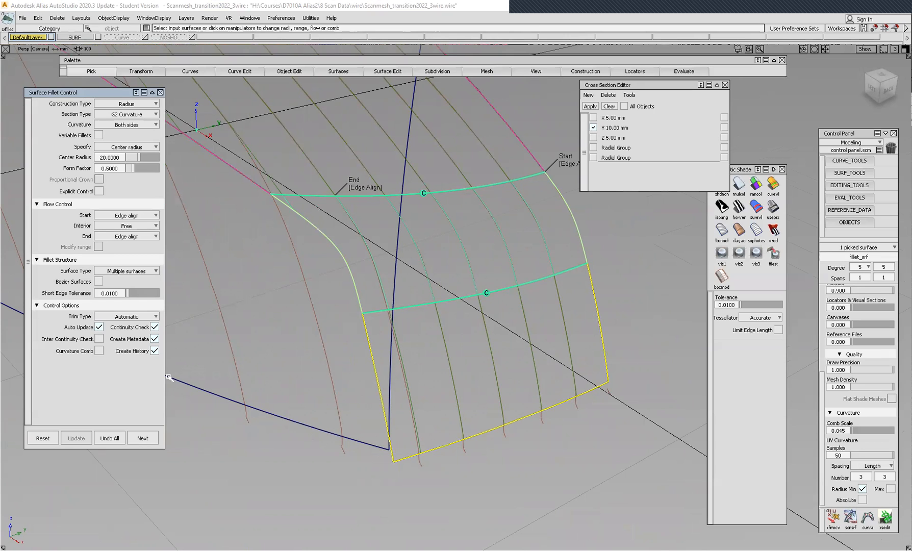
right_click_drag(456, 287, 448, 342, "alt+shift")
middle_click_drag(503, 292, 491, 347, "alt+shift")
left_click_drag(561, 318, 576, 342, "alt+shift")
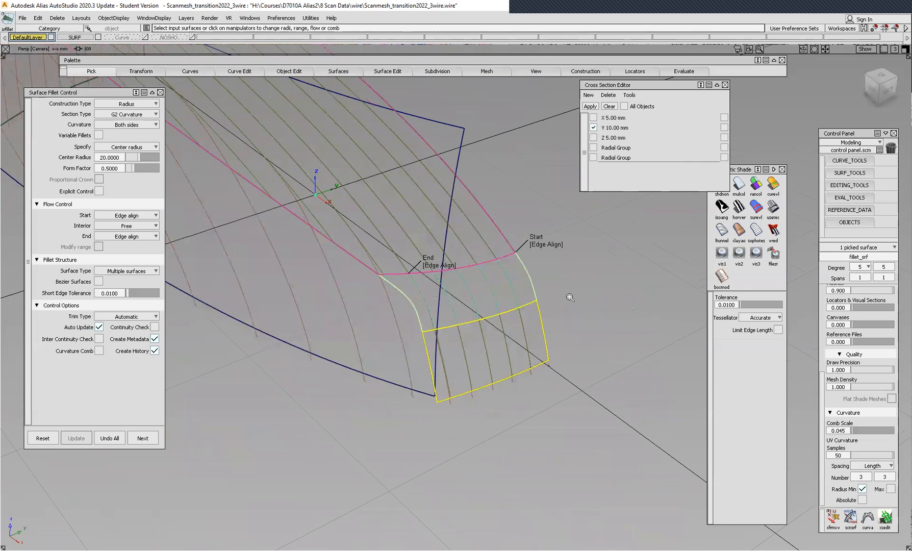
key("space")
right_click_drag(570, 298, 594, 287, "alt+shift")
middle_click_drag(589, 286, 561, 293, "alt+shift")
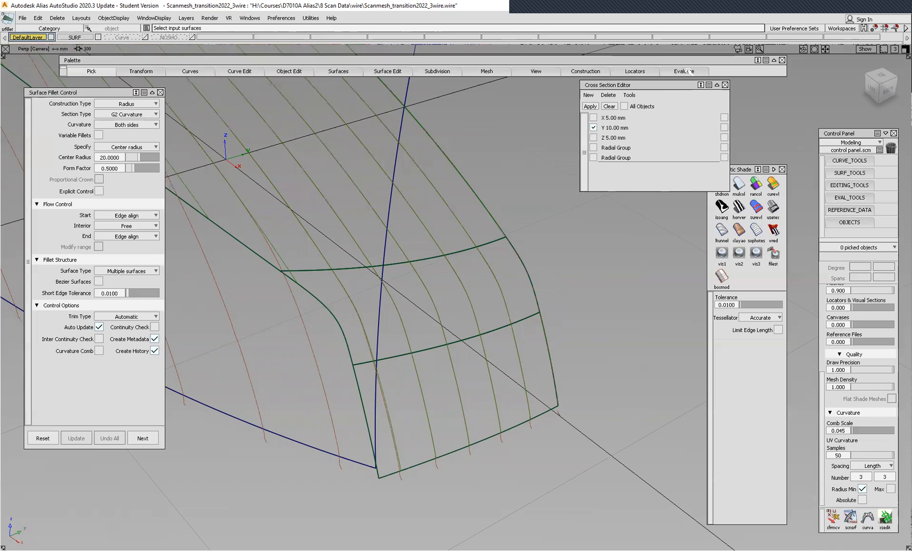
Step: Create a deviation map between the rear fillet surface and the scan mesh, and inspect the deviation across the fillet
left_click(684, 70)
left_click(712, 120)
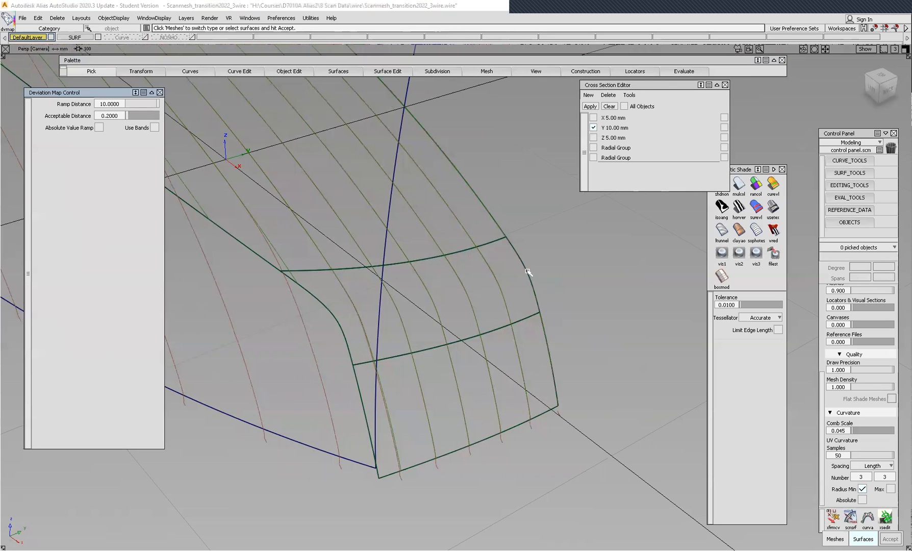
left_click(555, 335)
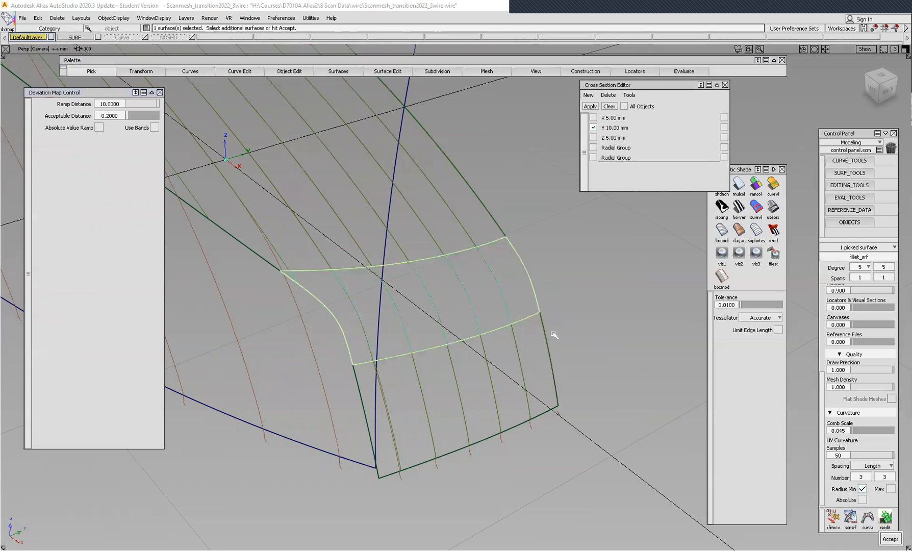
key("space")
left_click(624, 347)
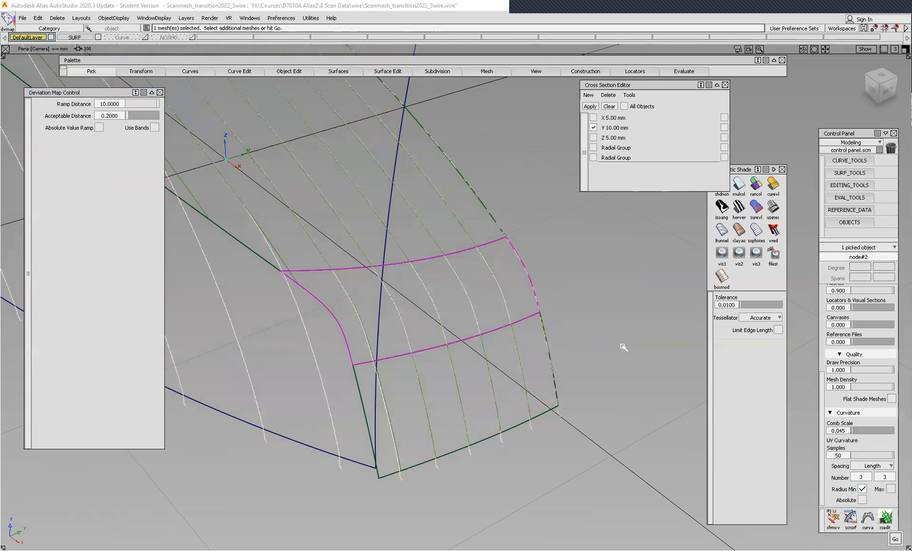
key("space")
right_click_drag(463, 356, 533, 314, "alt+shift")
left_click_drag(533, 314, 361, 384, "alt+shift")
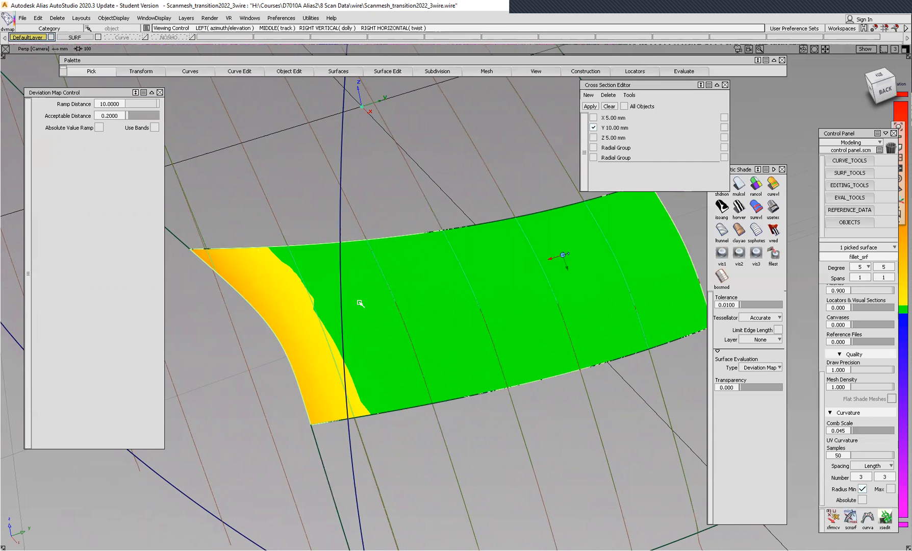
right_click_drag(462, 256, 495, 295, "alt+shift")
middle_click_drag(494, 294, 511, 327, "alt+shift")
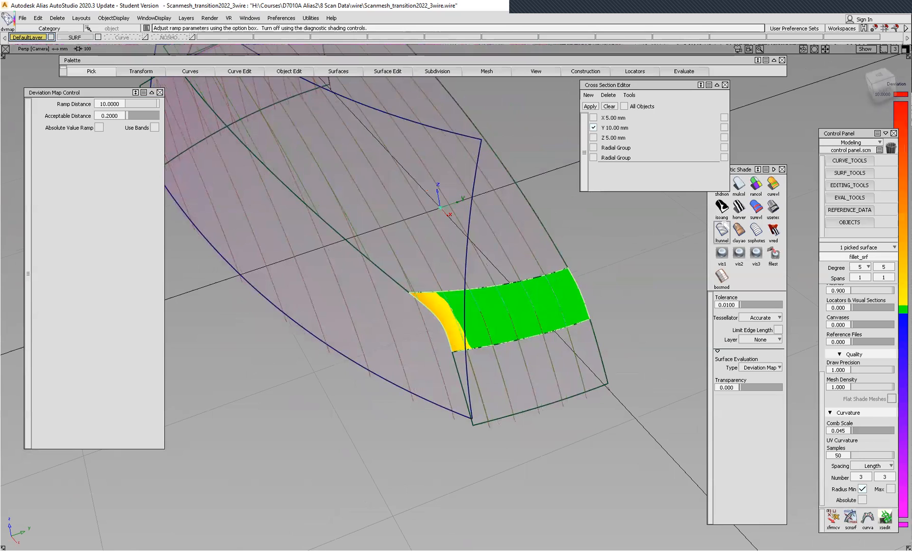
Step: Turn off the deviation map shading on the rear fillet surface
left_click(722, 184)
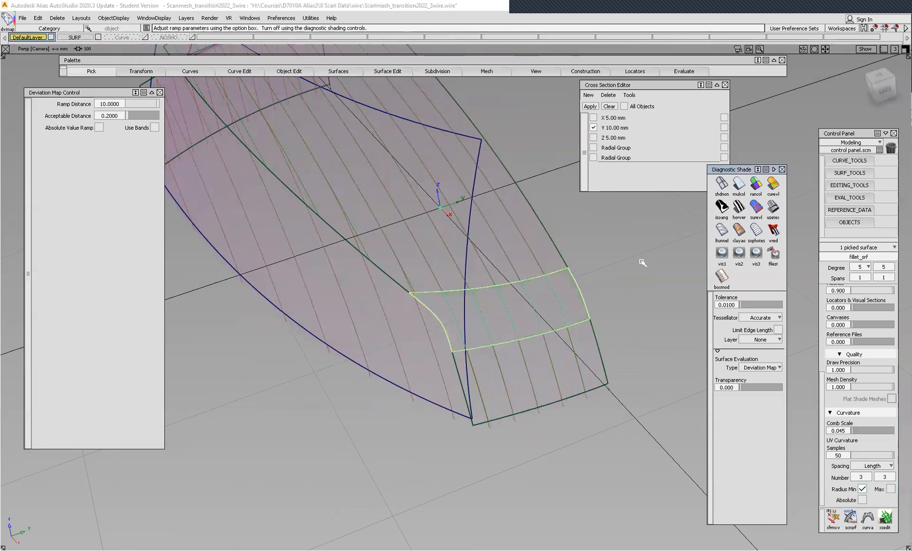
right_click_drag(458, 239, 448, 216, "alt+shift")
left_click_drag(448, 216, 244, 333, "alt+shift")
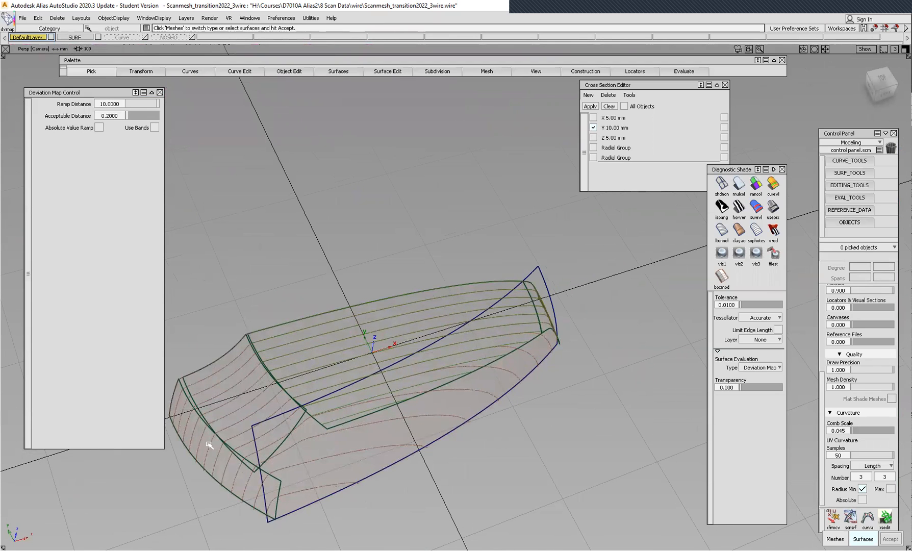
Step: Start a surface fillet with the large top surface and the adjoining concave sloping surface as its two input sets
left_click_drag(255, 426, 409, 265, "alt+shift")
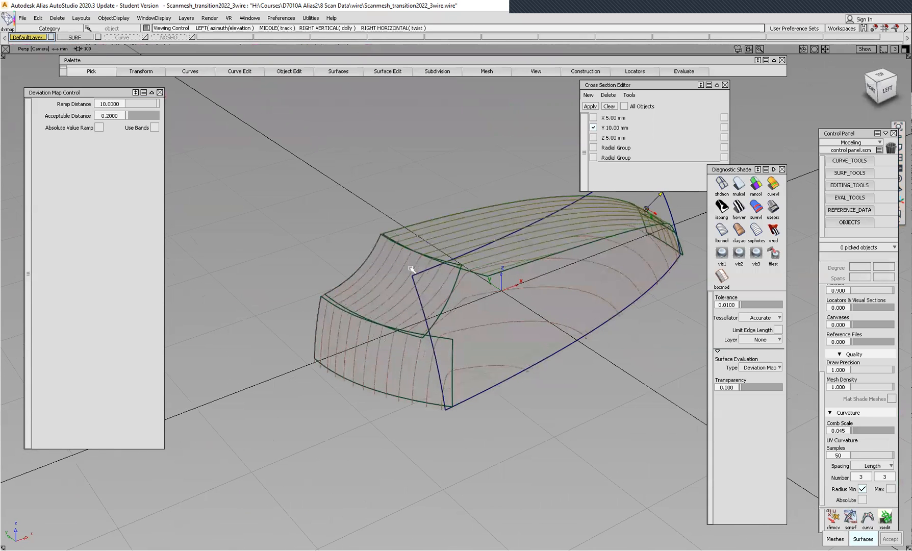
scroll(408, 260, "up", 5)
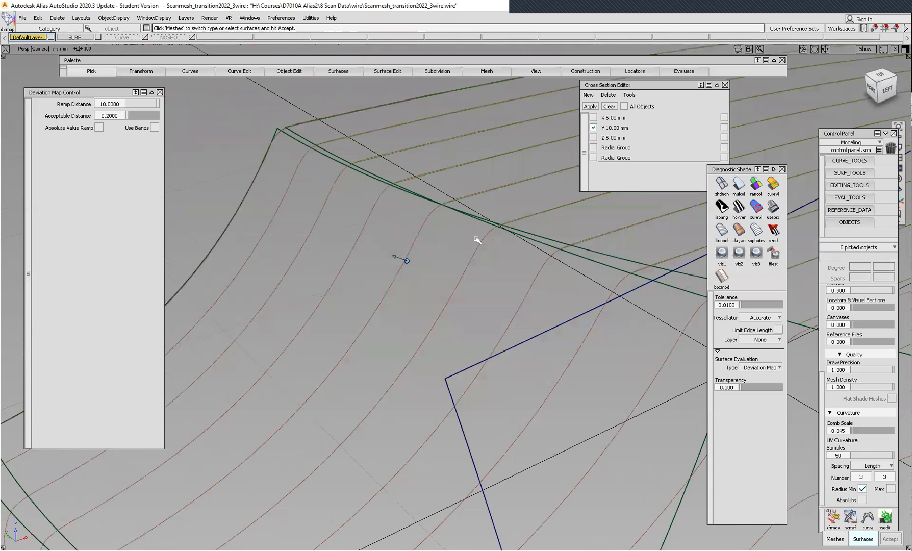
middle_click_drag(419, 222, 365, 233, "alt+shift")
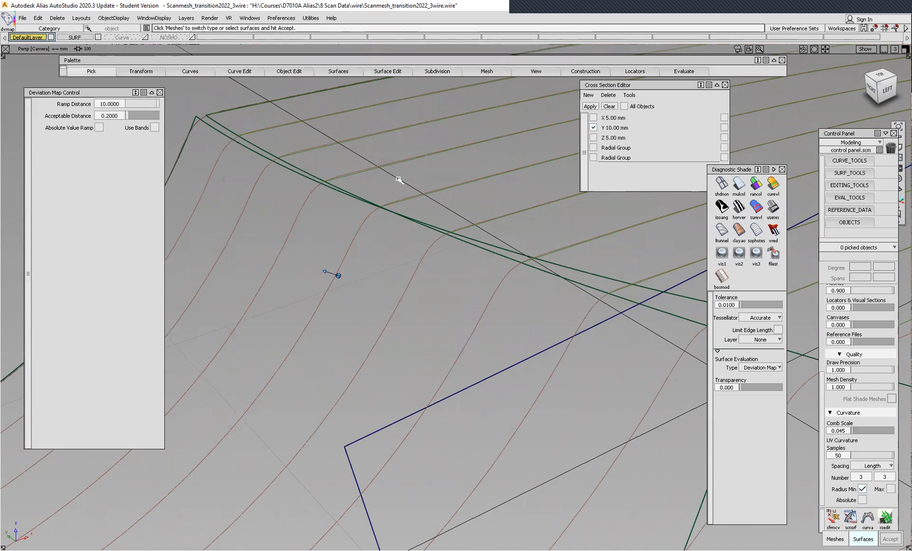
scroll(403, 181, "down", 3)
scroll(386, 200, "down", 3)
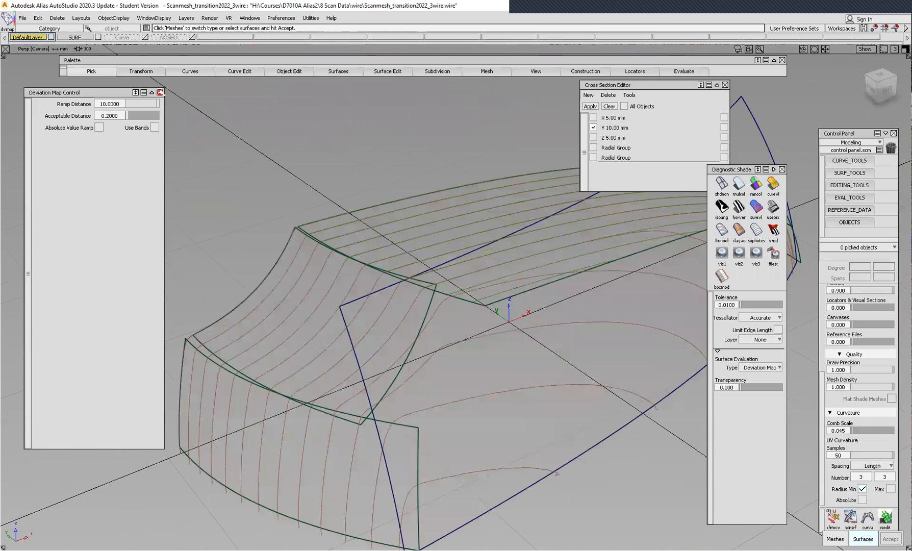
left_click(339, 72)
mouse_move(352, 151)
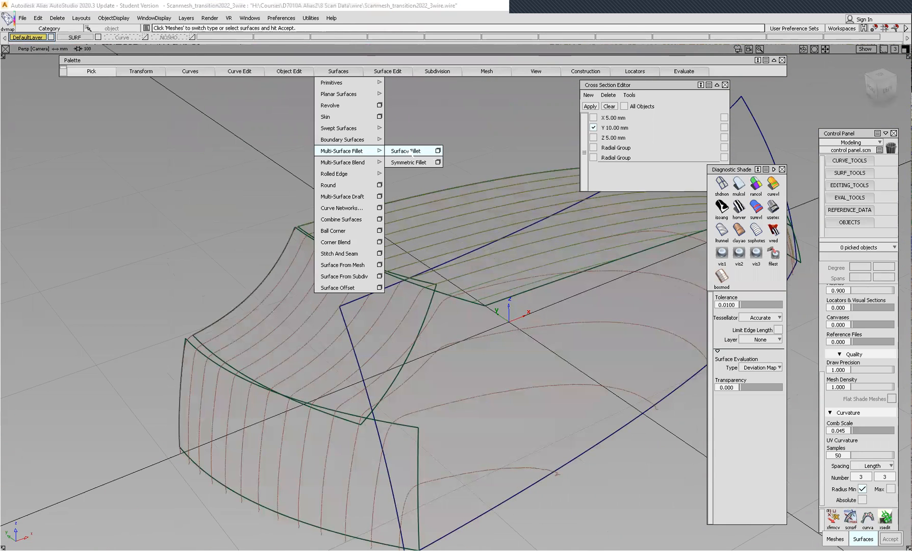
left_click(322, 221)
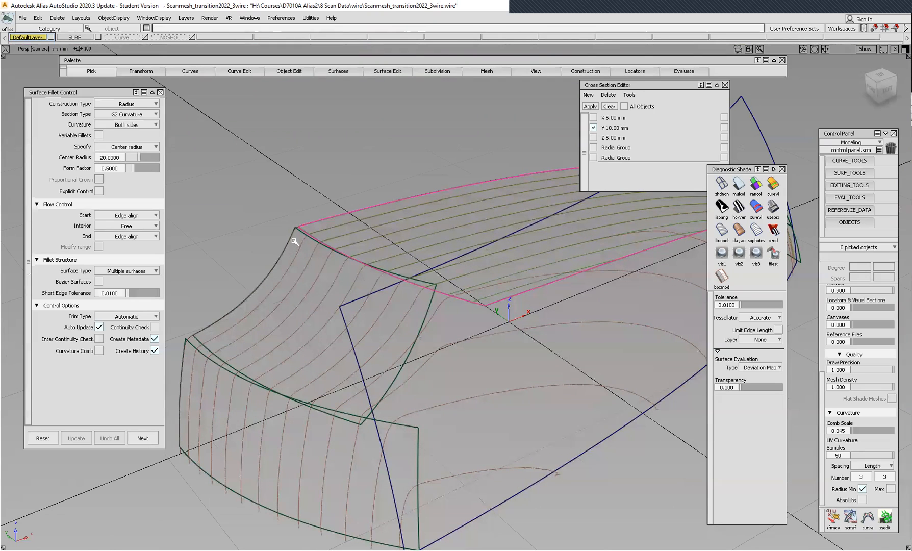
left_click(340, 266)
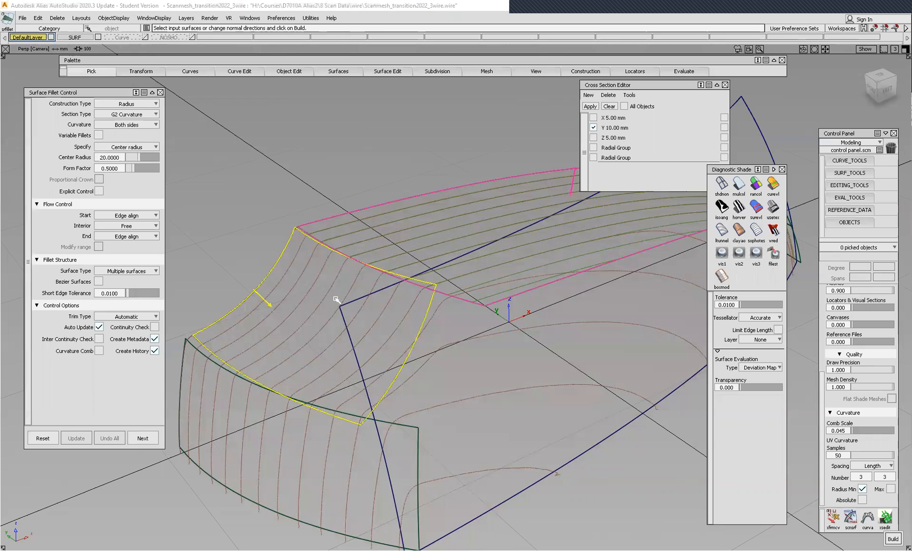
Step: Set both the start and end flow control of the fillet to Default
left_click(156, 237)
left_click(143, 247)
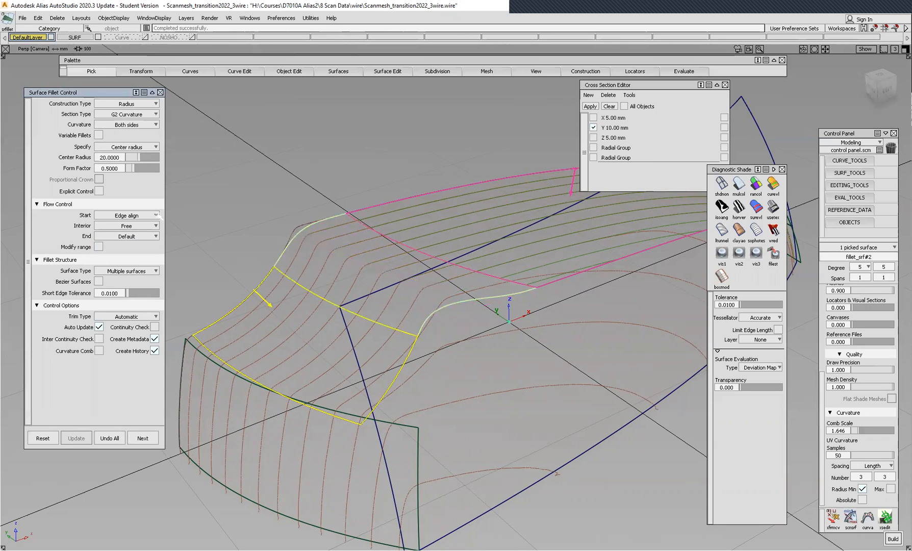
left_click(151, 227)
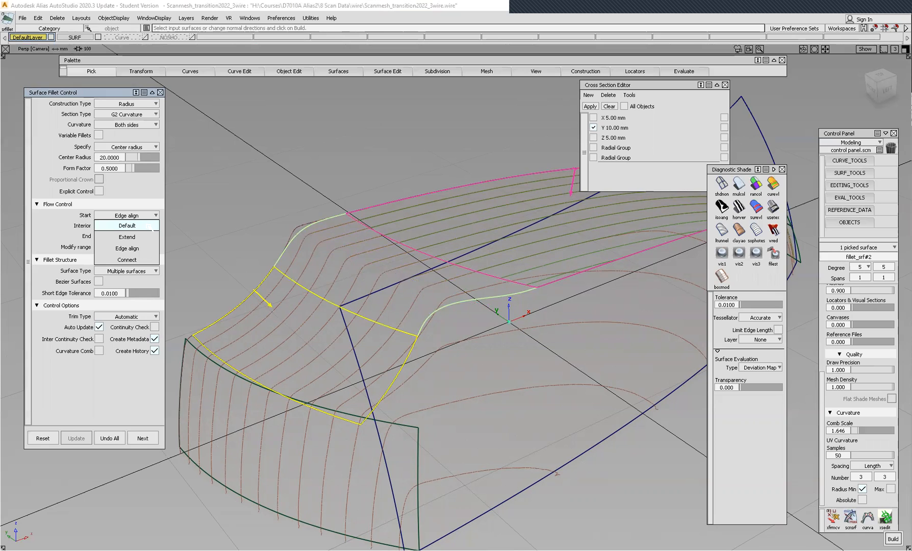
left_click(148, 226)
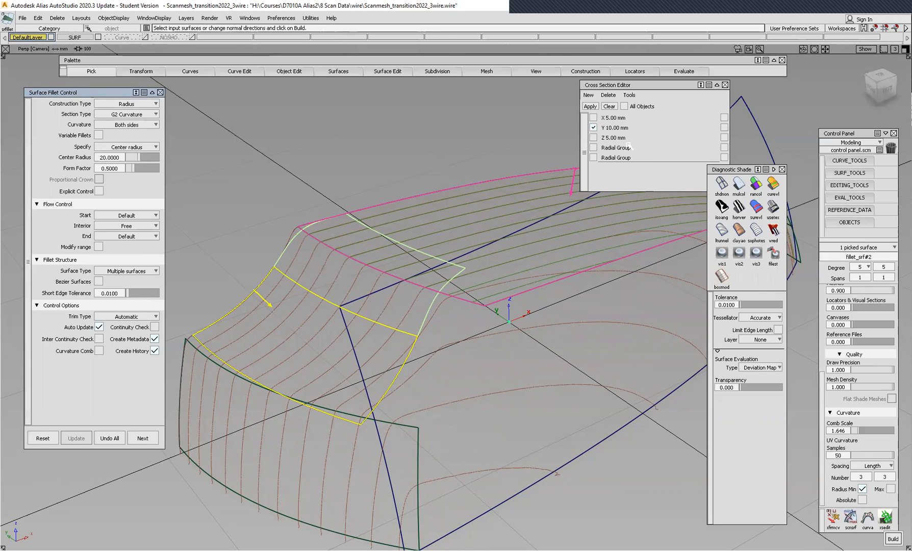
Step: Apply the Y 10 mm cross sections to the new fillet and reduce its center radius to 3
left_click(590, 106)
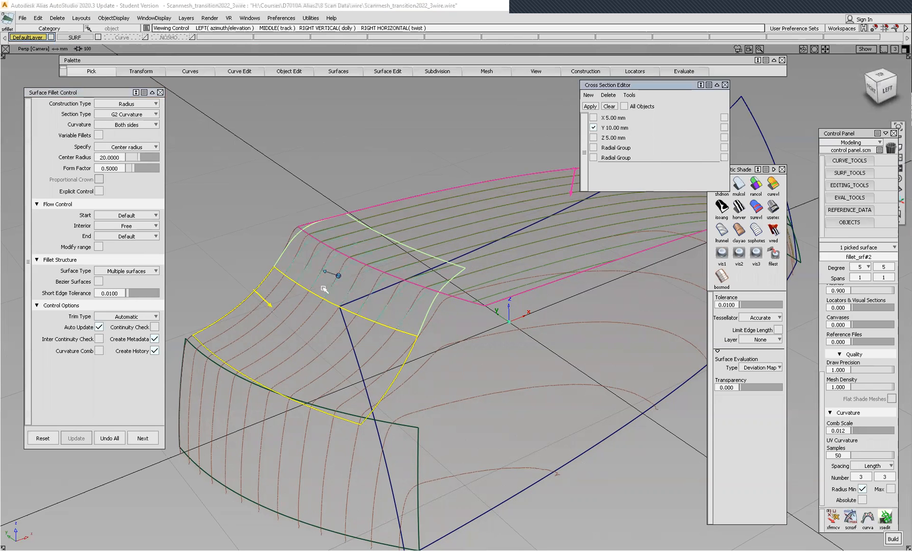
scroll(324, 289, "up", 4)
middle_click_drag(362, 237, 335, 274, "alt+shift")
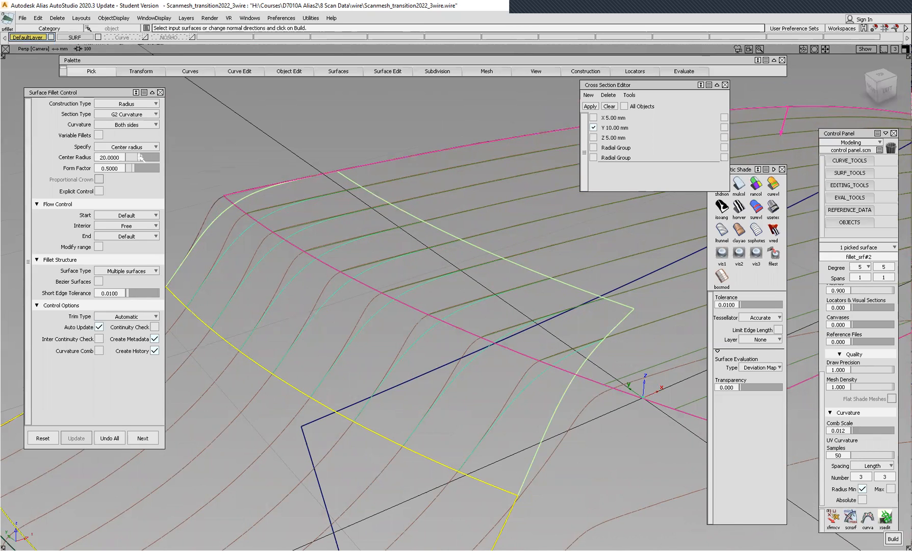
left_click_drag(141, 159, 131, 160)
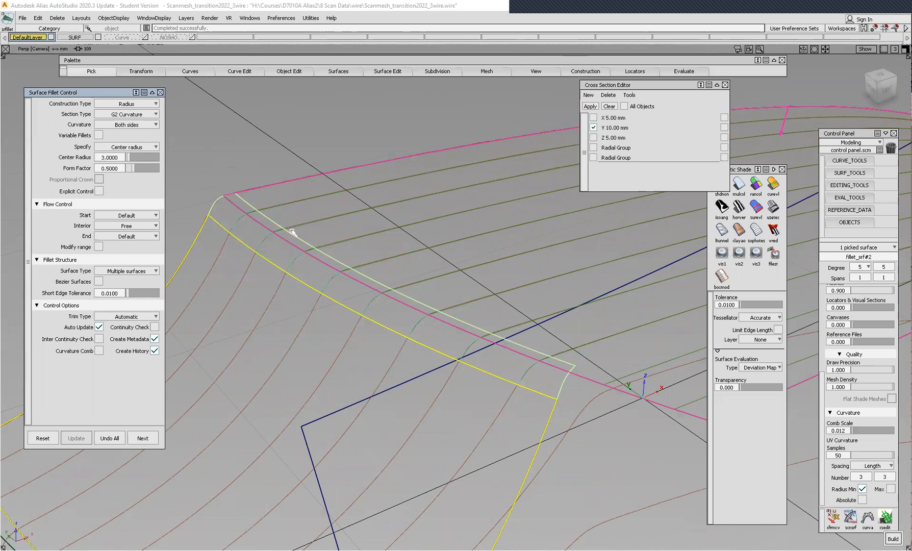
Step: Set the fillet's center radius to 4
right_click_drag(250, 271, 309, 247, "alt+shift")
middle_click_drag(309, 247, 347, 270, "alt+shift")
right_click_drag(335, 246, 283, 238, "alt+shift")
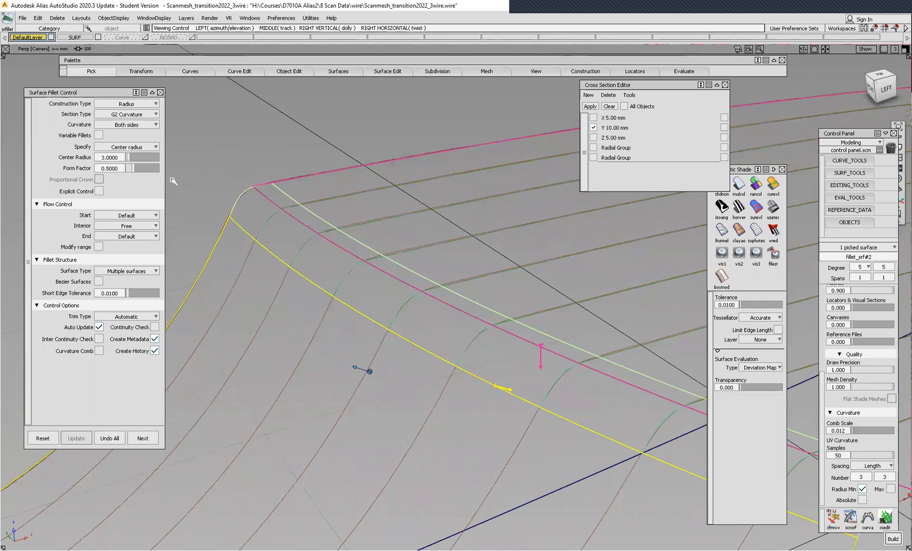
left_click(131, 158)
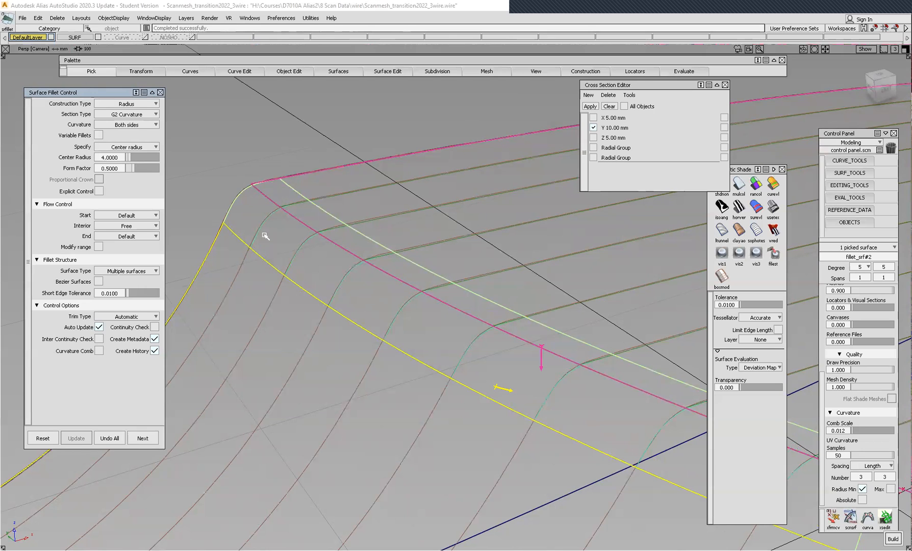
Step: Compare the fillet's cross sections with those of the scan mesh along the whole transition
middle_click_drag(359, 368, 173, 211, "alt+shift")
right_click_drag(334, 200, 291, 248, "alt+shift")
middle_click_drag(306, 250, 421, 235, "alt+shift")
left_click_drag(305, 241, 359, 240, "alt+shift")
middle_click_drag(360, 241, 385, 240, "alt+shift")
right_click_drag(340, 225, 366, 192, "alt+shift")
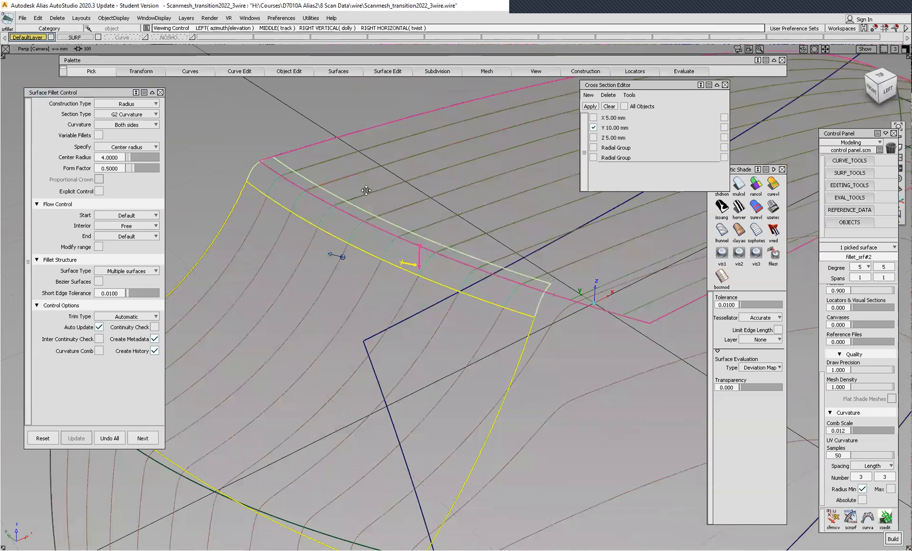
middle_click_drag(366, 191, 321, 214, "alt+shift")
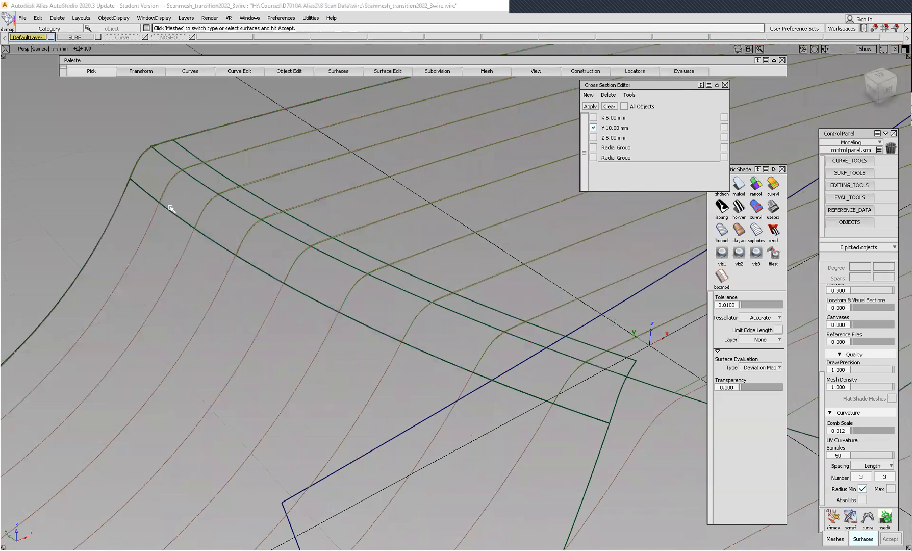
Step: Create a deviation map between the new fillet surface and the scan mesh, and inspect it along the fillet
left_click(230, 141)
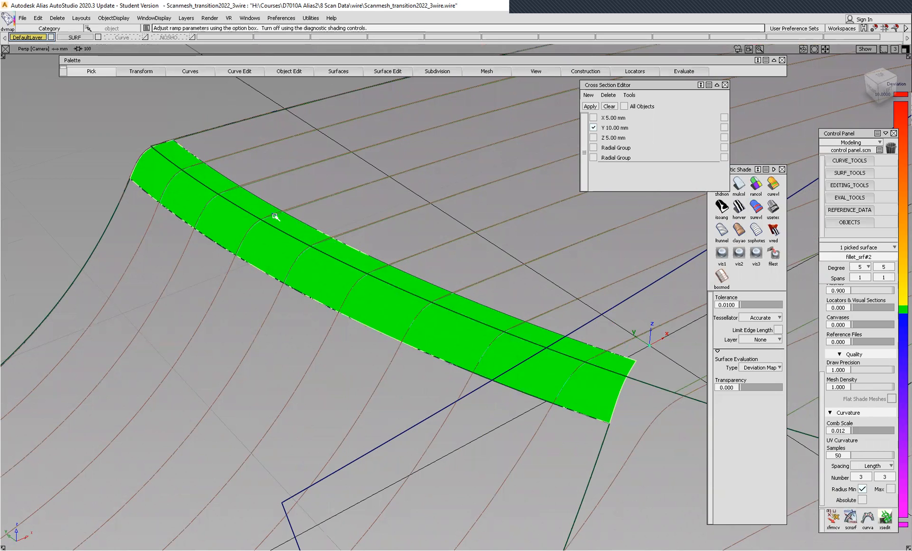
right_click_drag(247, 203, 286, 193, "alt+shift")
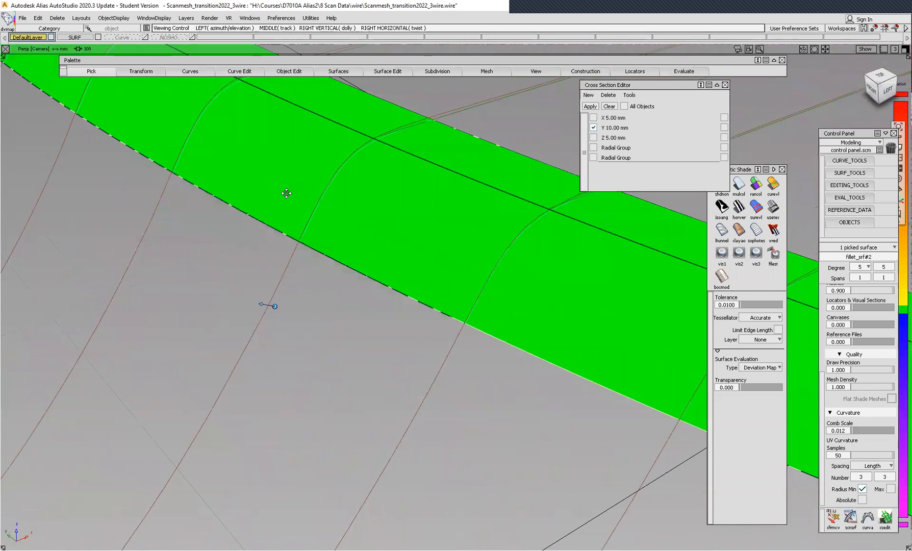
middle_click_drag(286, 193, 324, 239, "alt+shift")
left_click_drag(391, 210, 402, 192, "alt+shift")
right_click_drag(322, 162, 306, 218, "alt+shift")
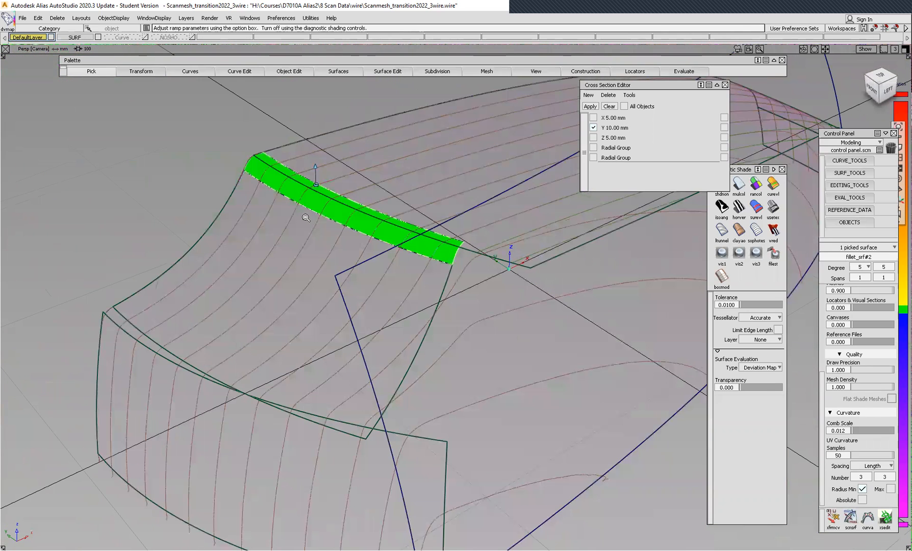
Step: Extend the outer side edge of the concave sloping surface by about 21.33 mm and reapply the Y 10 mm cross sections
left_click_drag(319, 216, 320, 297, "alt+shift")
left_click_drag(436, 321, 440, 301, "alt+shift")
left_click_drag(367, 335, 639, 305, "alt+shift")
right_click_drag(628, 280, 631, 374, "ctrl+shift")
left_click(486, 299)
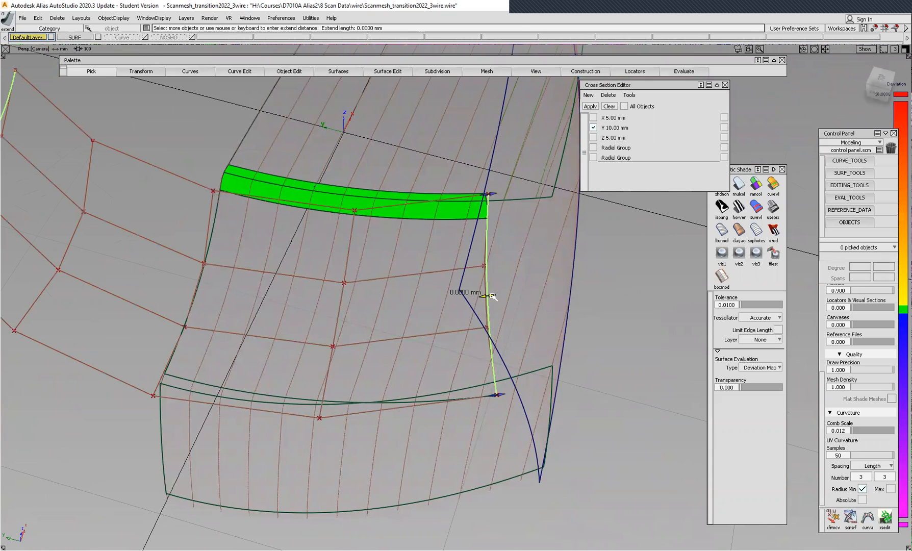
left_click_drag(490, 296, 587, 312)
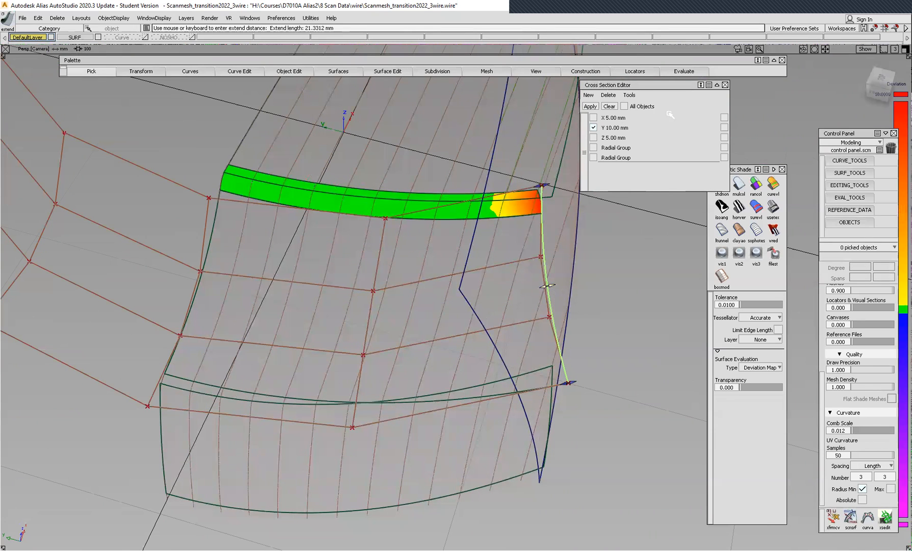
left_click(591, 107)
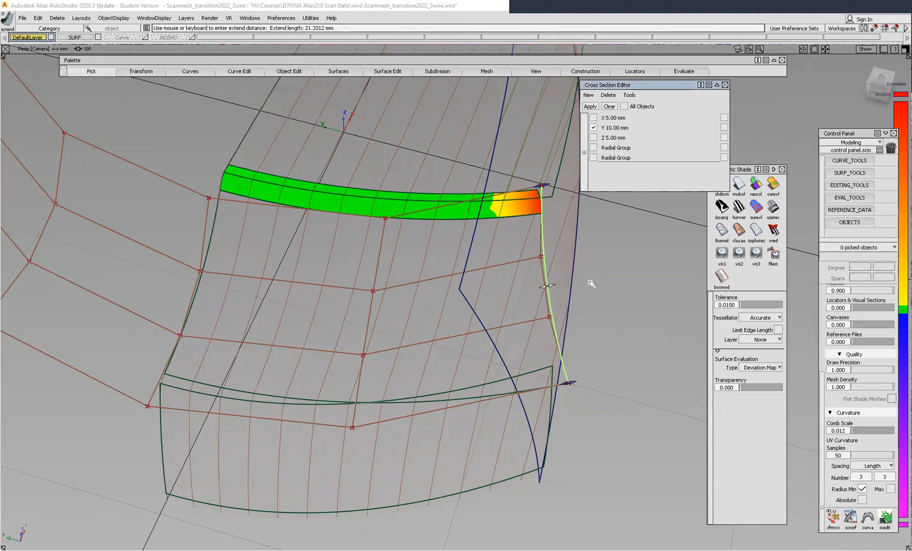
Step: Start a surface fillet with the concave sloping surface and the upright front surface as its two input sets
left_click_drag(438, 287, 423, 312, "alt+shift")
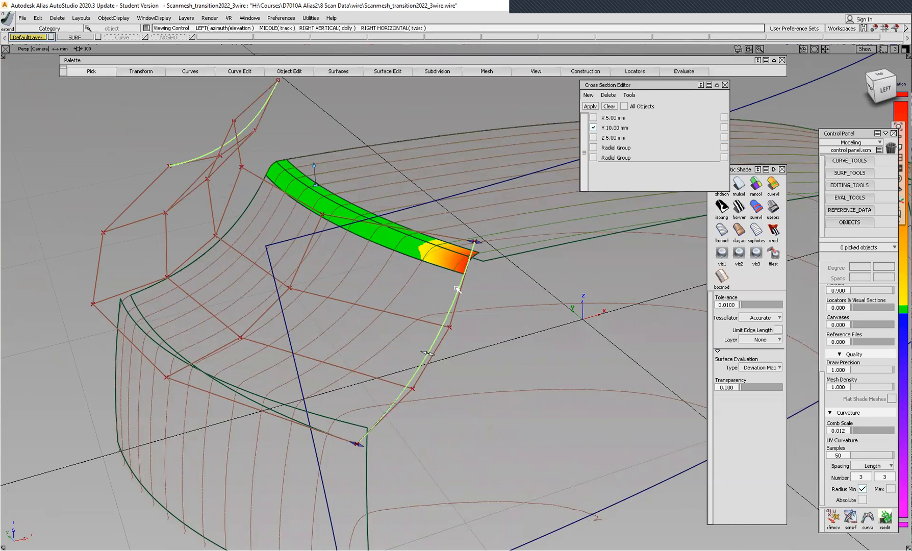
left_click_drag(403, 276, 539, 177, "alt+shift")
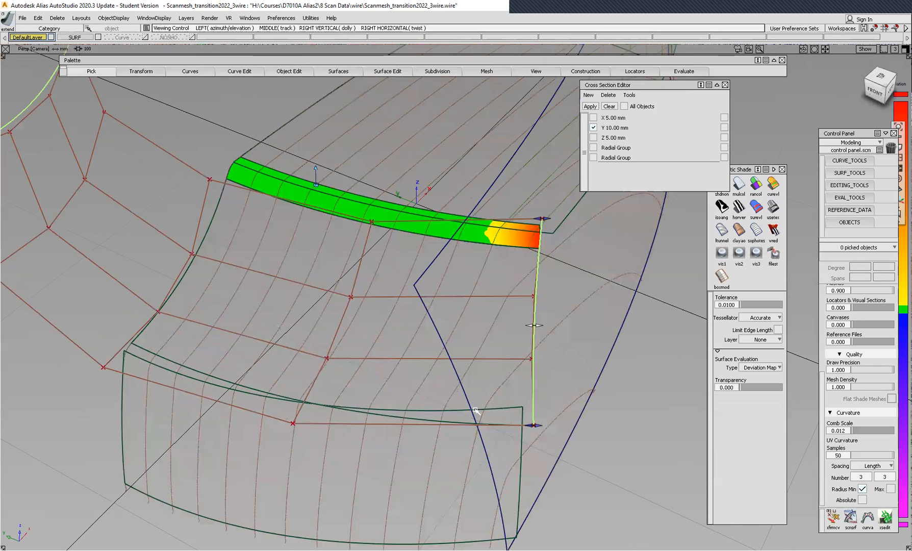
right_click_drag(401, 290, 394, 313, "alt+shift")
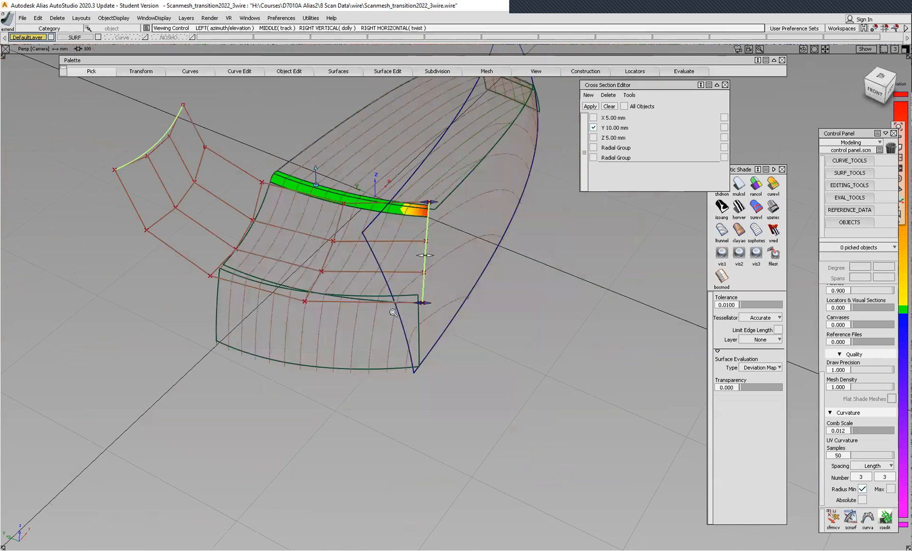
left_click_drag(328, 232, 411, 255, "alt+shift")
left_click_drag(453, 323, 472, 248, "alt+shift")
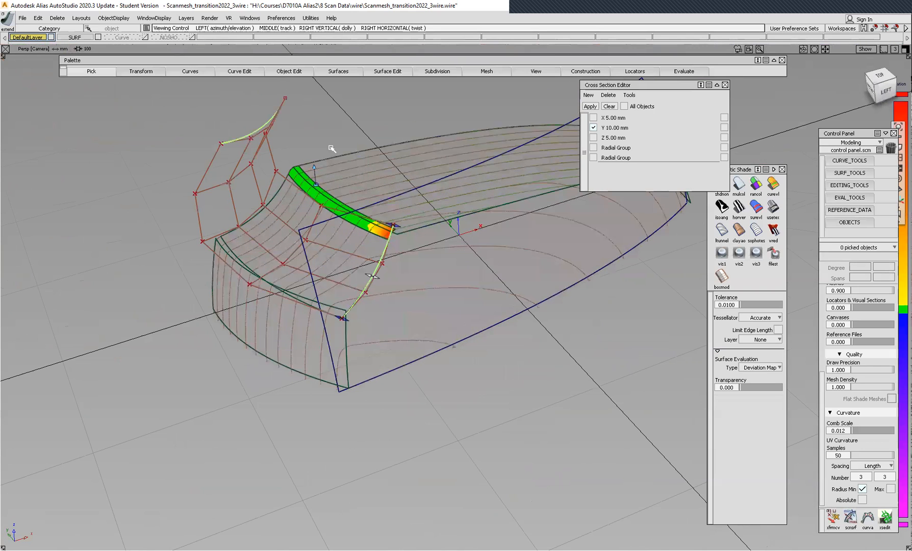
left_click(338, 71)
mouse_move(346, 151)
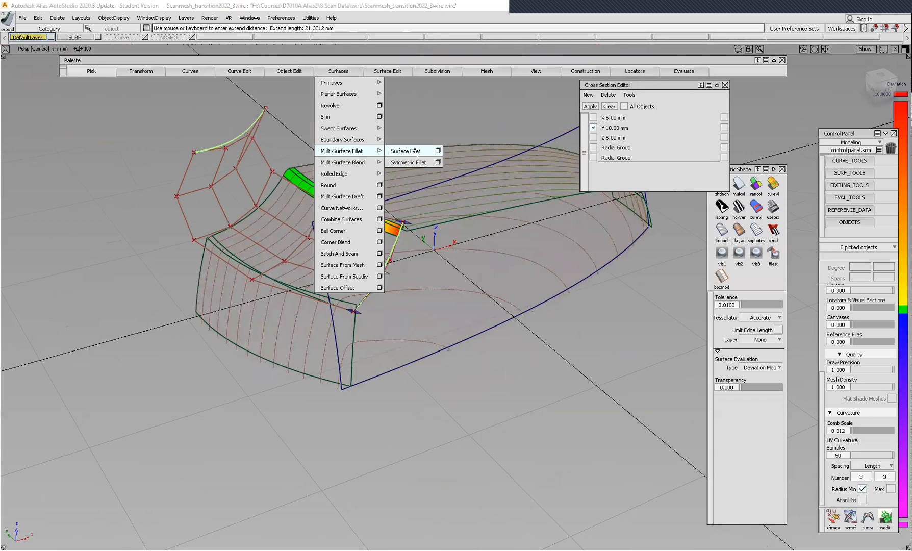
left_click(405, 151)
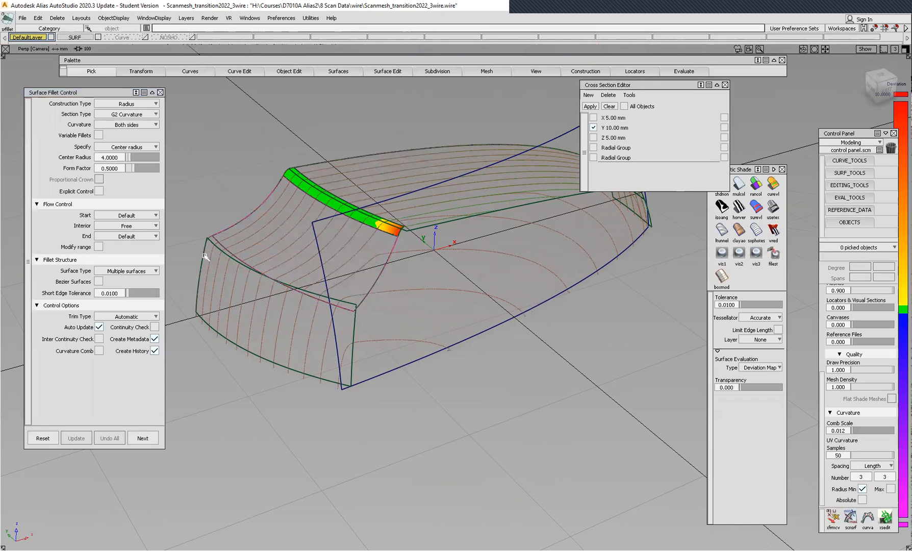
left_click(271, 310)
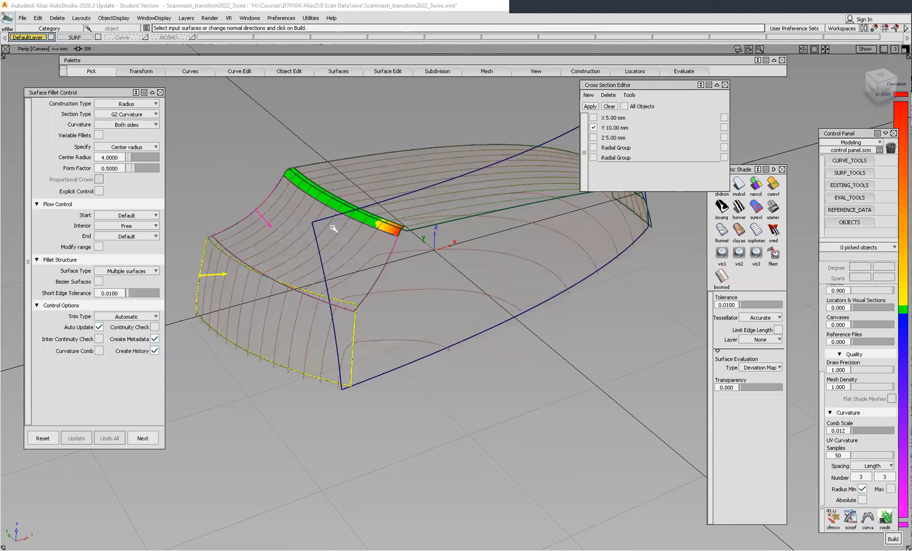
Step: Build the lower G2 fillet with a center radius of 4 and apply the Y 10 mm cross sections to it
middle_click_drag(306, 187, 379, 212, "alt+shift")
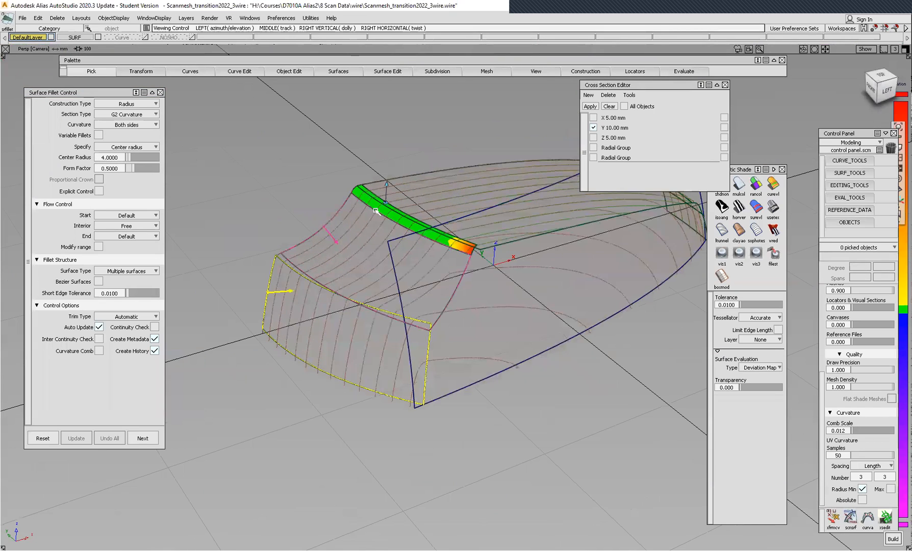
right_click_drag(365, 274, 368, 256, "alt+shift")
middle_click_drag(384, 253, 408, 248, "alt+shift")
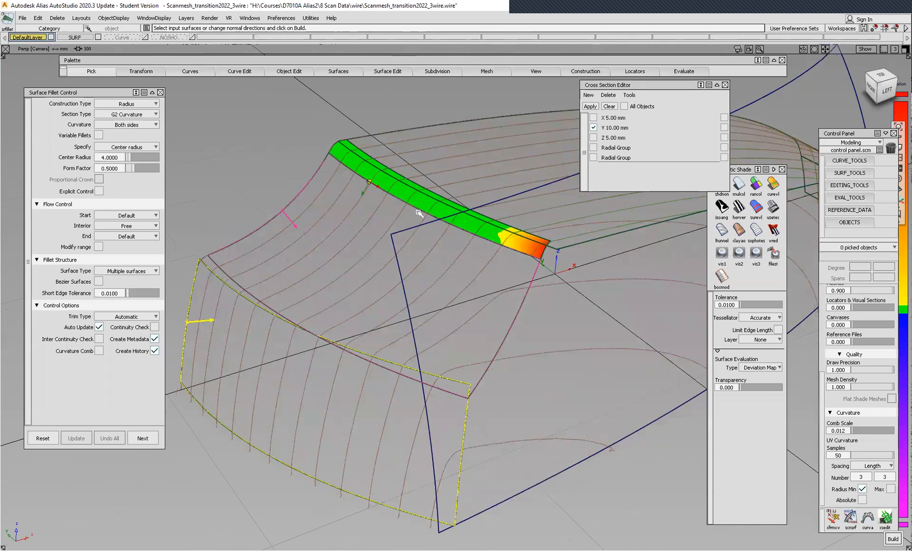
mouse_move(489, 247)
left_mouse_down("alt+shift")
mouse_move(409, 226)
mouse_move(424, 230)
left_mouse_up("alt+shift")
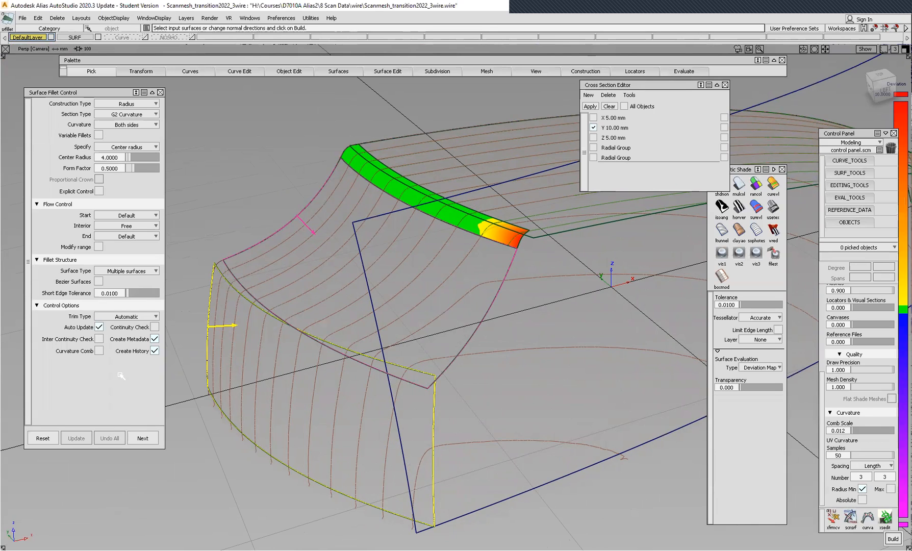
left_click(100, 326)
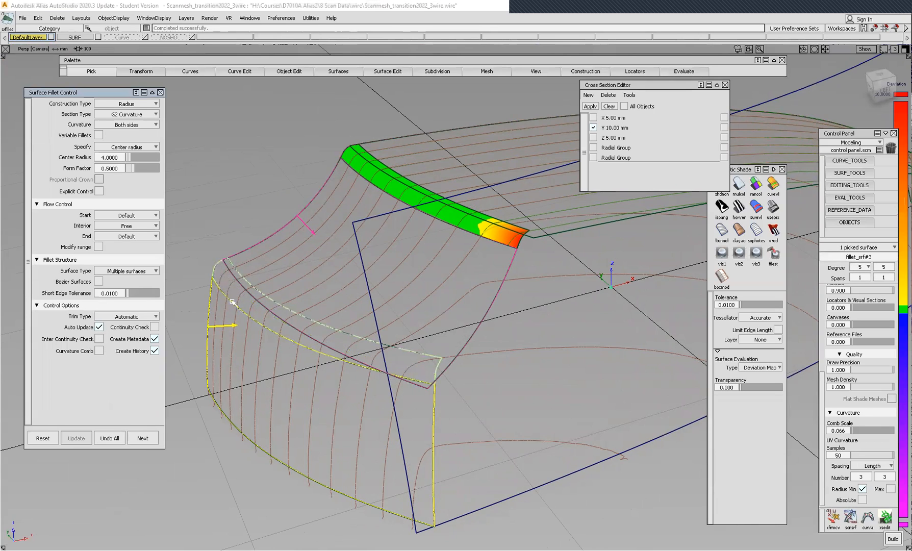
left_click_drag(295, 284, 540, 327, "alt+shift")
left_click(590, 106)
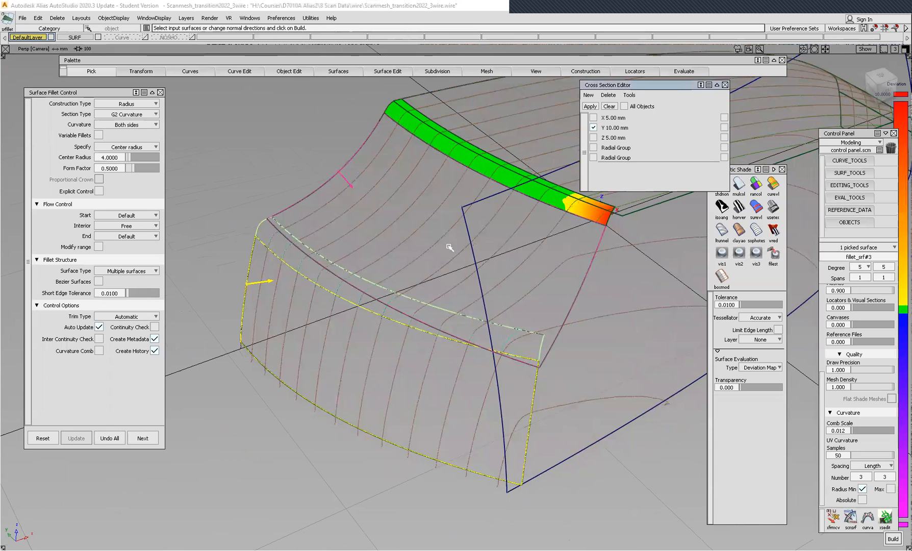
Step: Compare the lower fillet's cross sections with the scan mesh sections along the front transition
right_click_drag(365, 317, 426, 286, "alt+shift")
middle_click_drag(426, 286, 479, 281, "alt+shift")
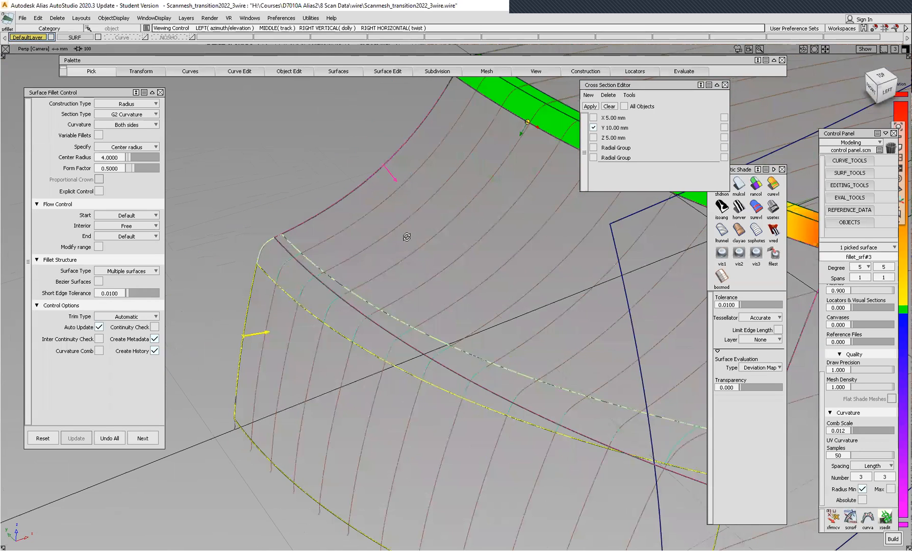
left_click_drag(407, 237, 362, 204, "alt+shift")
middle_click_drag(377, 309, 385, 317, "alt+shift")
right_click_drag(385, 316, 387, 300, "alt+shift")
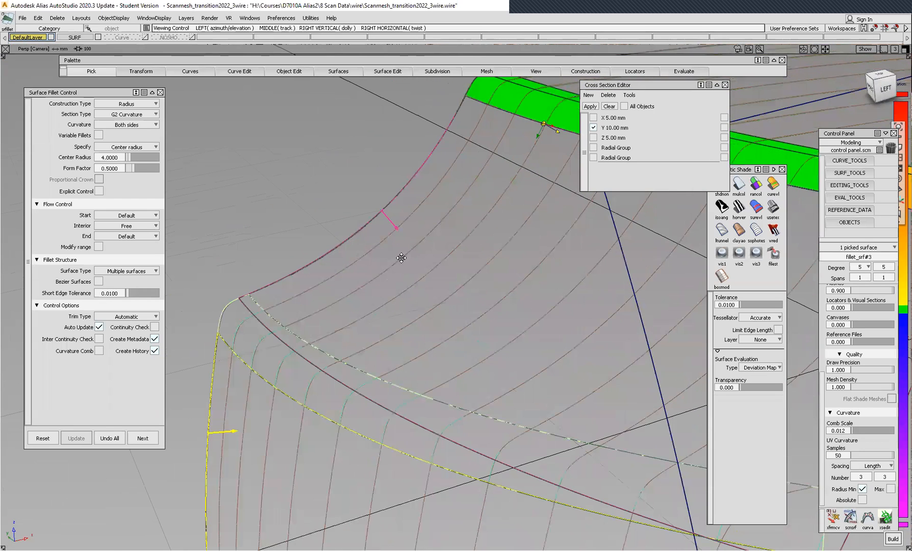
right_click_drag(402, 257, 382, 187, "alt+shift")
middle_click_drag(348, 378, 344, 229, "alt+shift")
left_click_drag(344, 228, 330, 278, "alt+shift")
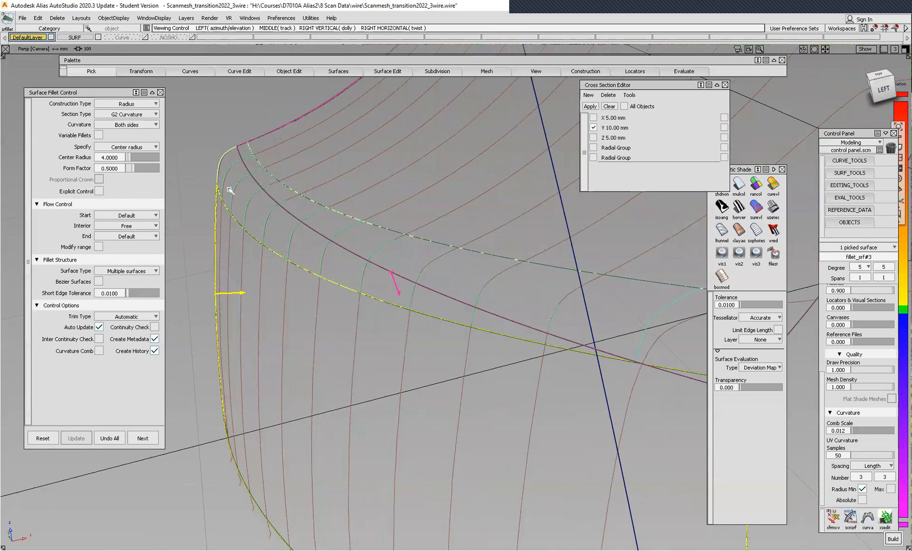
right_click_drag(311, 163, 310, 187, "alt+shift")
middle_click_drag(386, 227, 281, 238, "alt+shift")
left_click_drag(281, 238, 375, 175, "alt+shift")
right_click_drag(375, 175, 381, 355, "alt+shift")
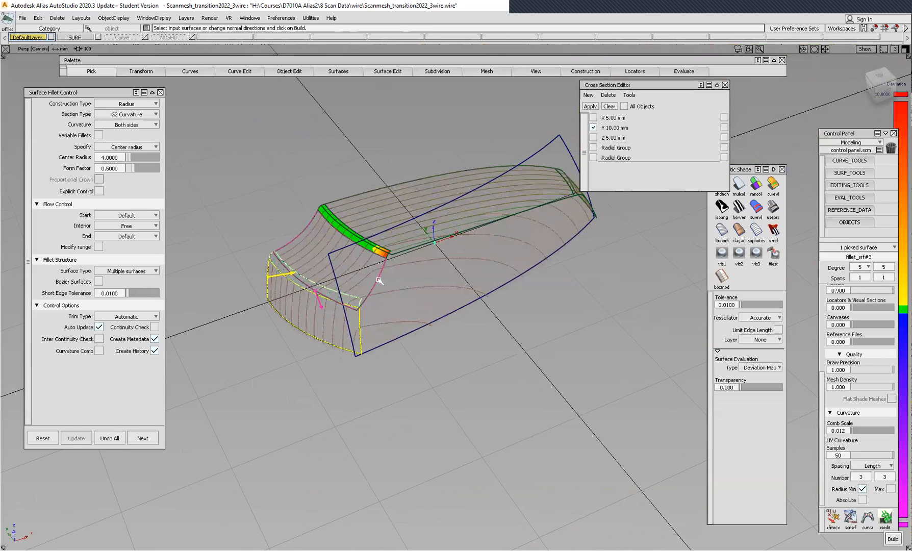